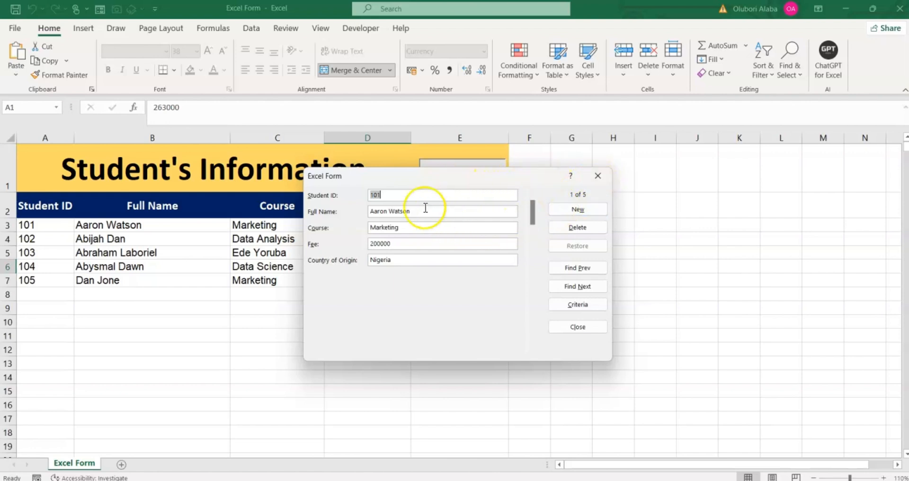
Step: Try to add a new student record with Student ID 102 through the data form, and dismiss the alert
{"action": "left_click", "coordinate": [575, 209]}
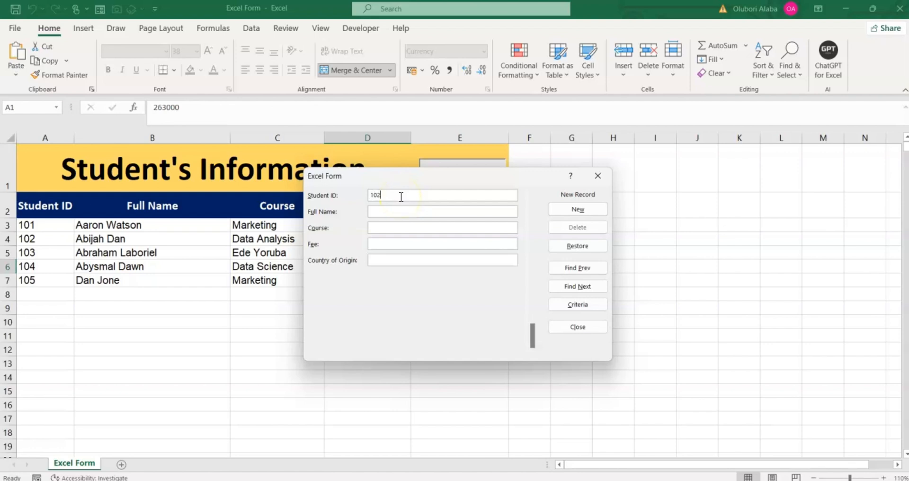
{"action": "key", "text": "Return"}
{"action": "left_click", "coordinate": [448, 282]}
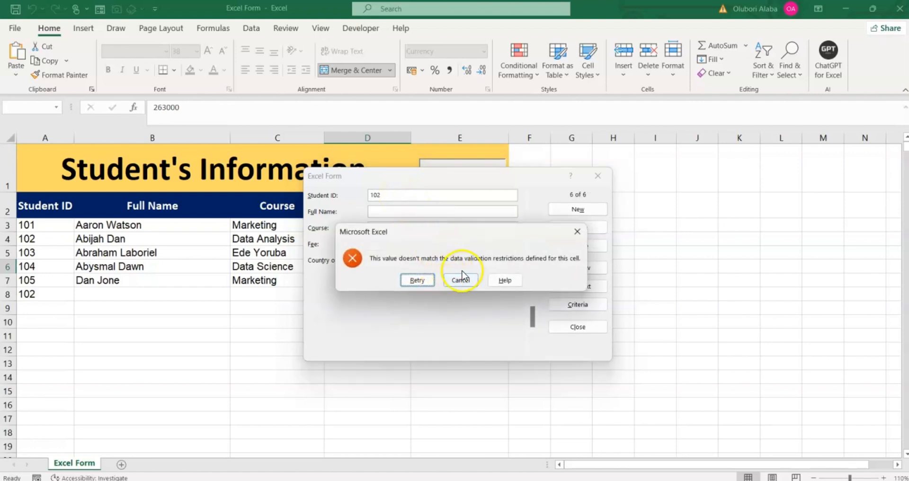
{"action": "left_click", "coordinate": [577, 233]}
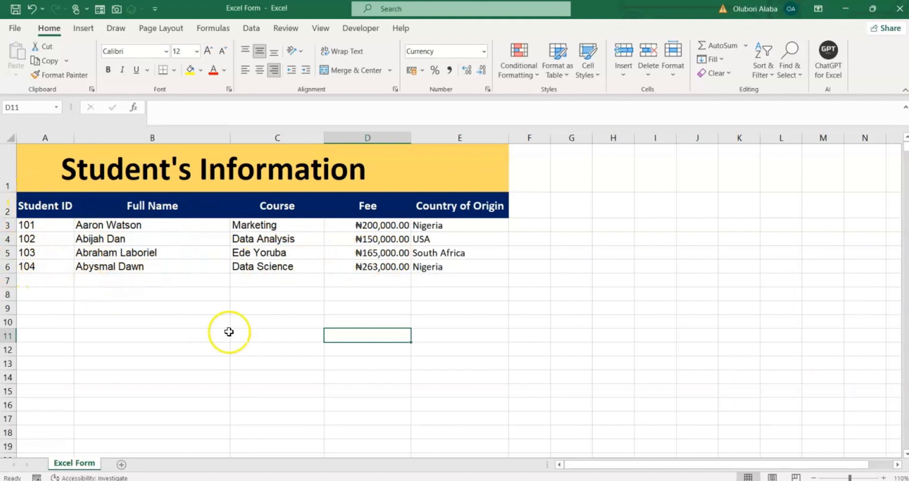
Step: Enter 105 as the Student ID in cell A7 and move across the row to the Country of Origin cell
{"action": "left_click", "coordinate": [45, 285]}
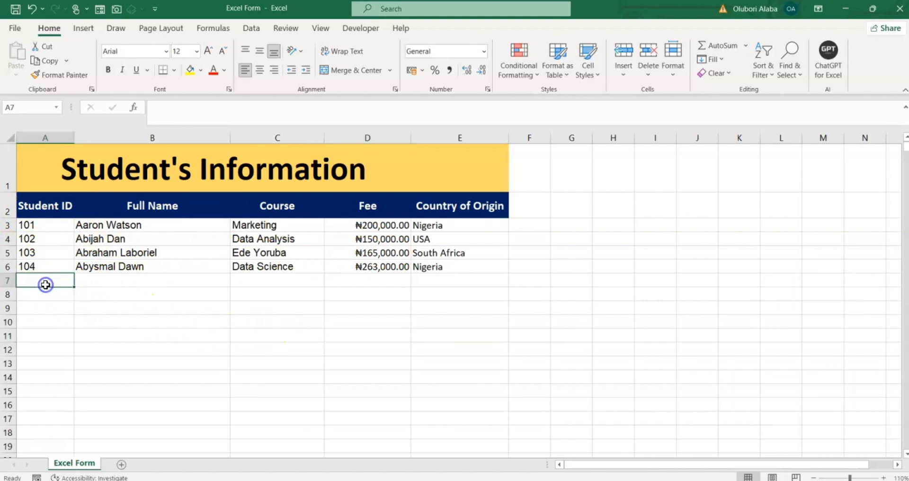
{"action": "type", "text": "105"}
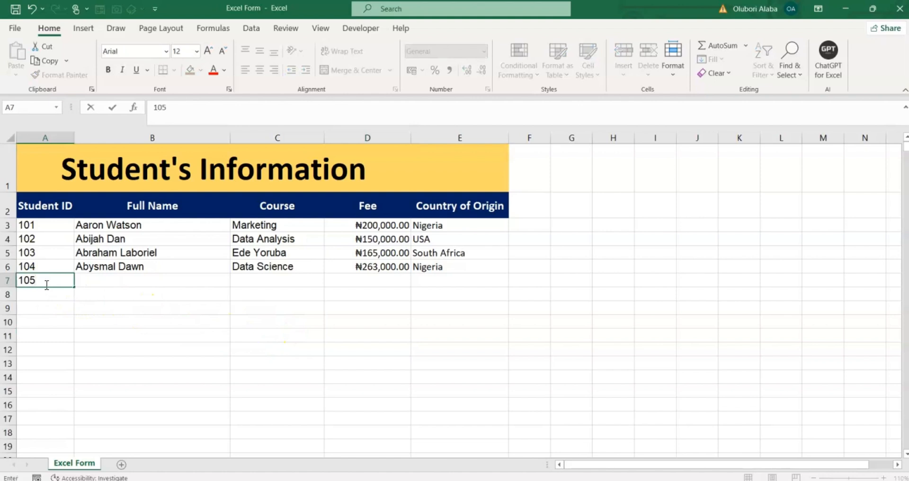
{"action": "key", "text": "Tab"}
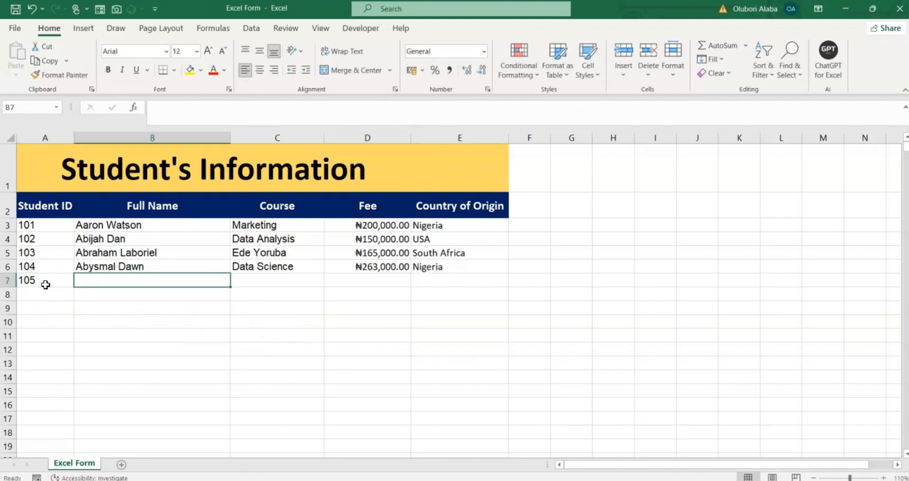
{"action": "key", "text": "Tab"}
{"action": "key", "text": "Tab"}
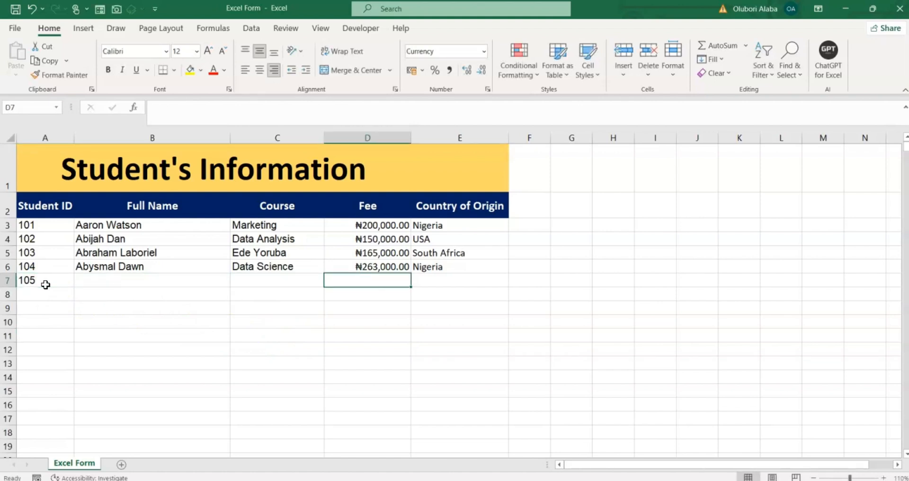
{"action": "key", "text": "Tab"}
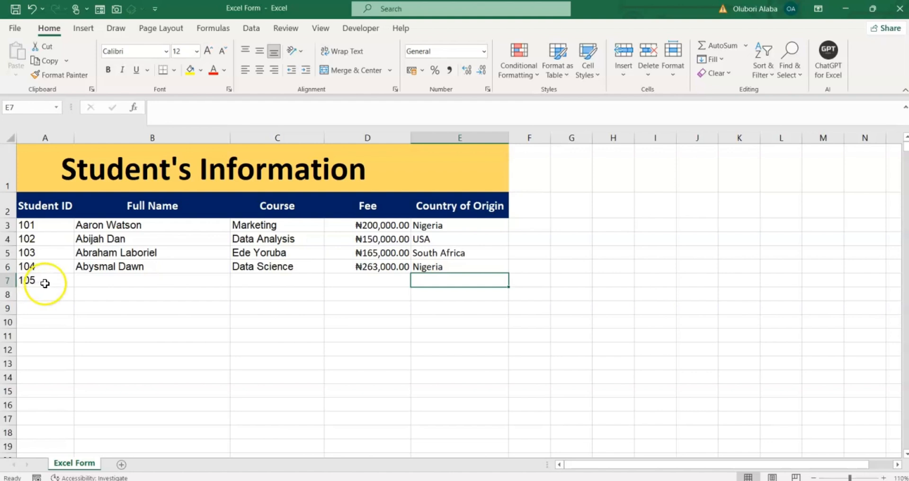
Step: Select the Full Name header cell, search the available commands for "form", and clear the search
{"action": "left_click", "coordinate": [172, 210]}
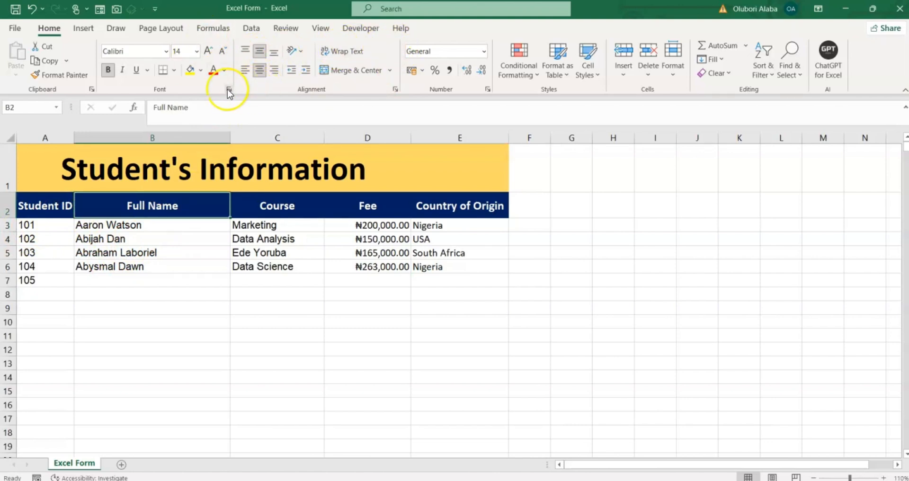
{"action": "left_click", "coordinate": [401, 12]}
{"action": "type", "text": "form"}
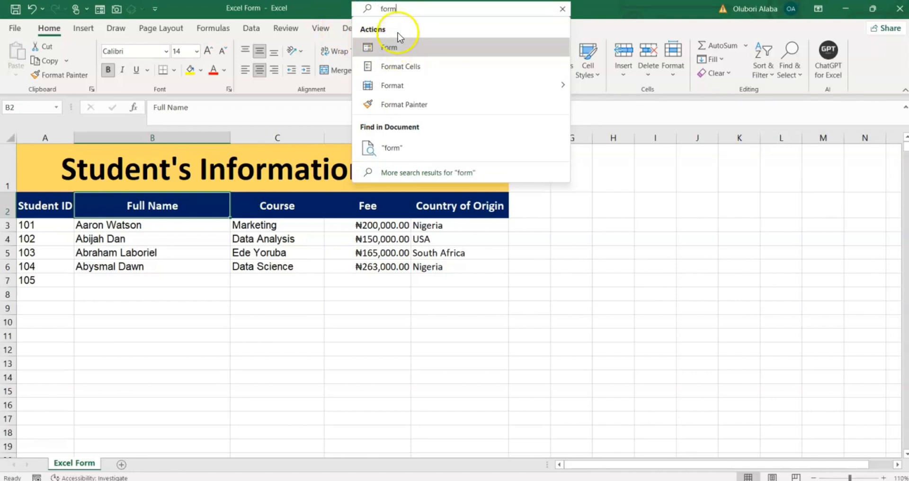
{"action": "key", "text": "BackSpace"}
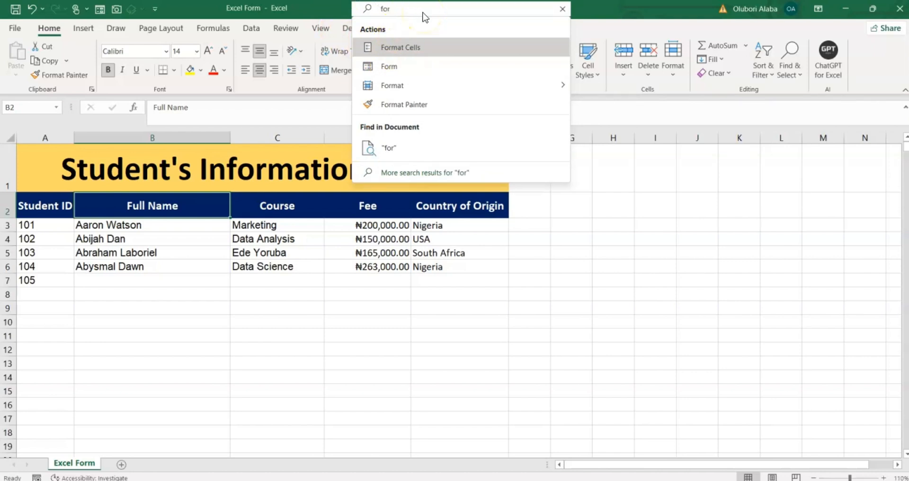
{"action": "key", "text": "BackSpace"}
{"action": "key", "text": "BackSpace"}
{"action": "key", "text": "BackSpace"}
{"action": "key", "text": "Escape"}
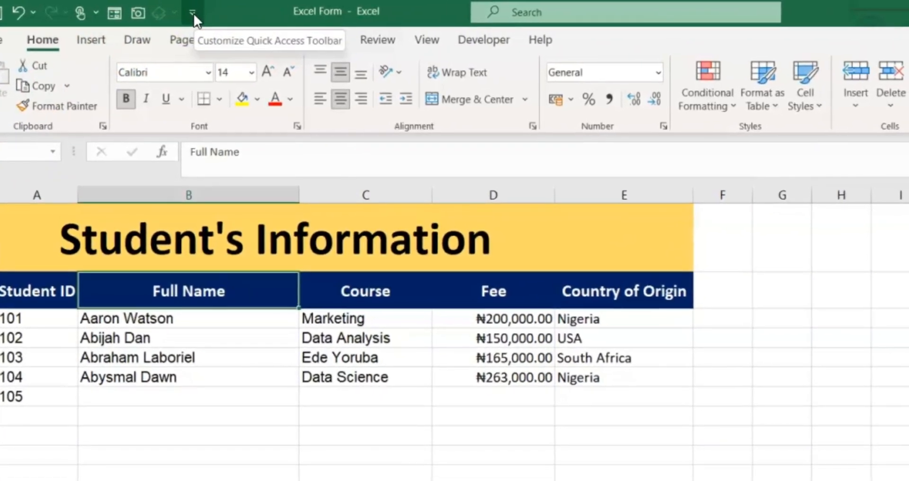
Step: Find the Form command among All Commands in the Quick Access Toolbar customization options
{"action": "left_click", "coordinate": [192, 12]}
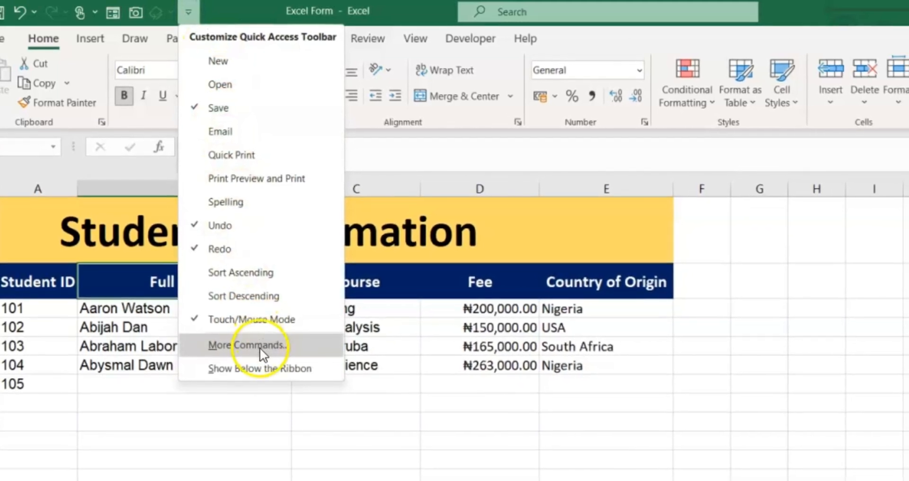
{"action": "left_click", "coordinate": [260, 345]}
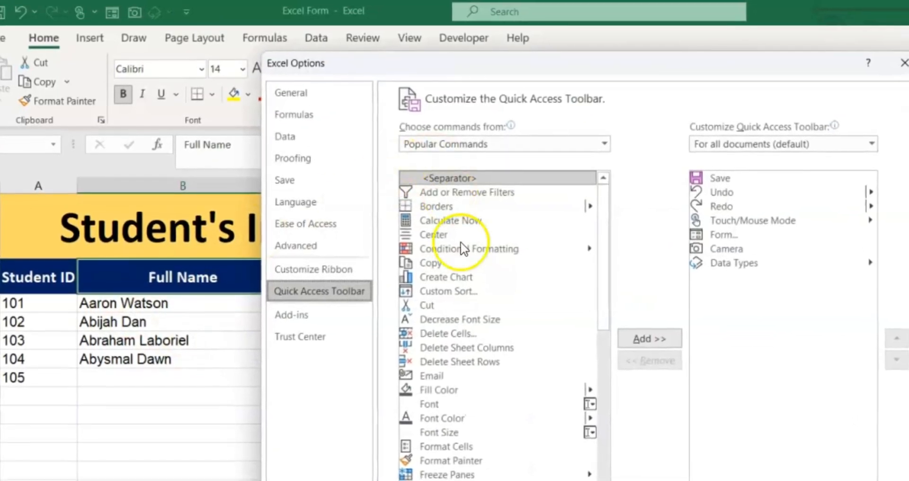
{"action": "scroll", "coordinate": [428, 341], "scroll_direction": "down", "scroll_amount": 5}
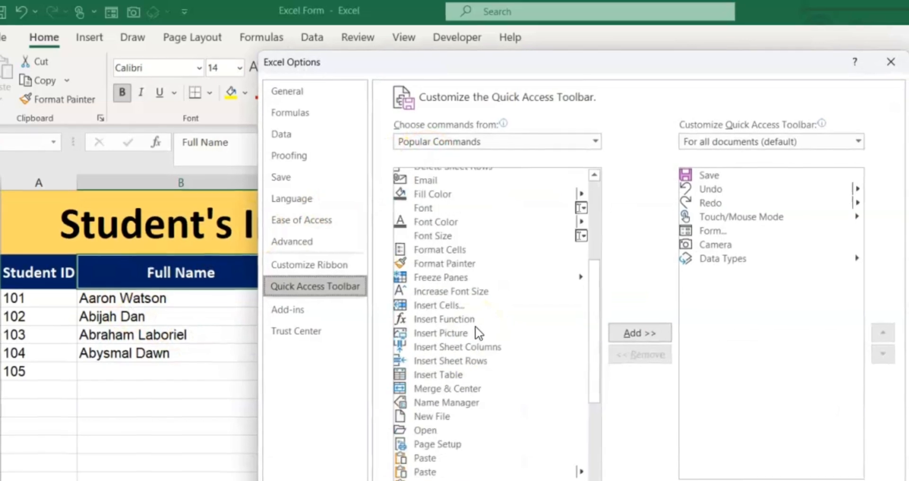
{"action": "scroll", "coordinate": [462, 270], "scroll_direction": "up", "scroll_amount": 4}
{"action": "left_click", "coordinate": [442, 140]}
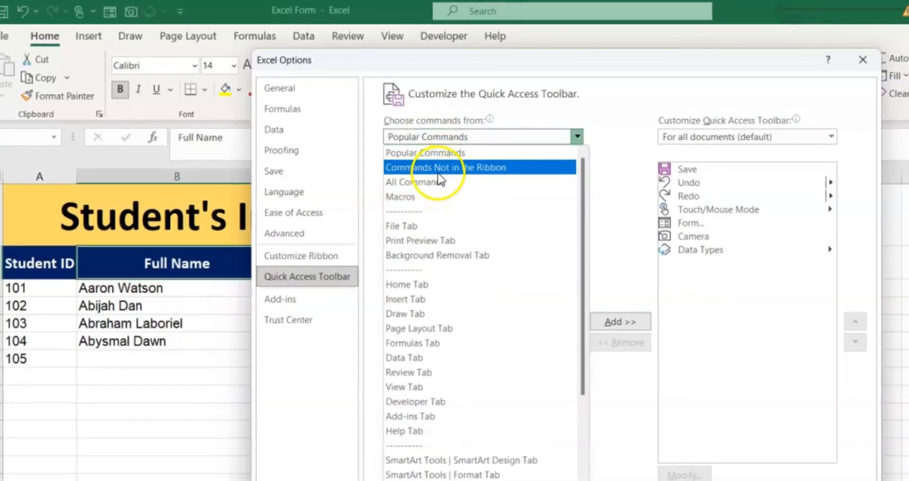
{"action": "left_click", "coordinate": [428, 182]}
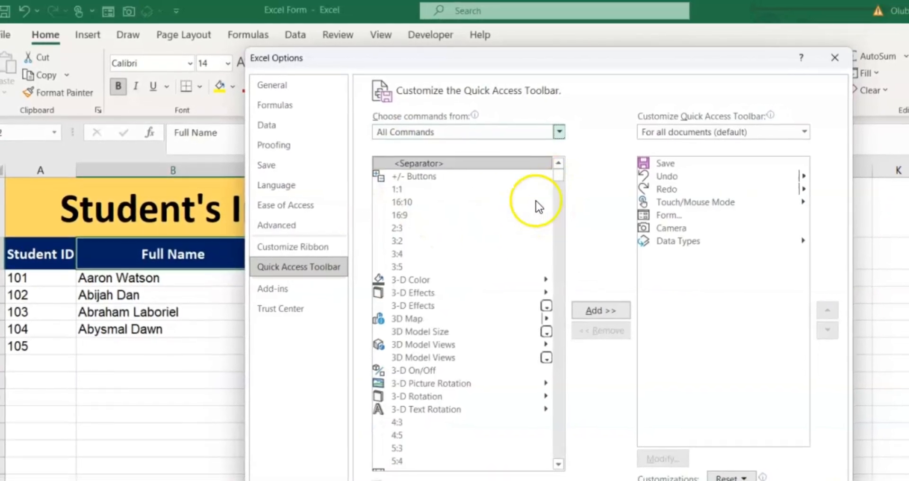
{"action": "scroll", "coordinate": [461, 248], "scroll_direction": "down", "scroll_amount": 20}
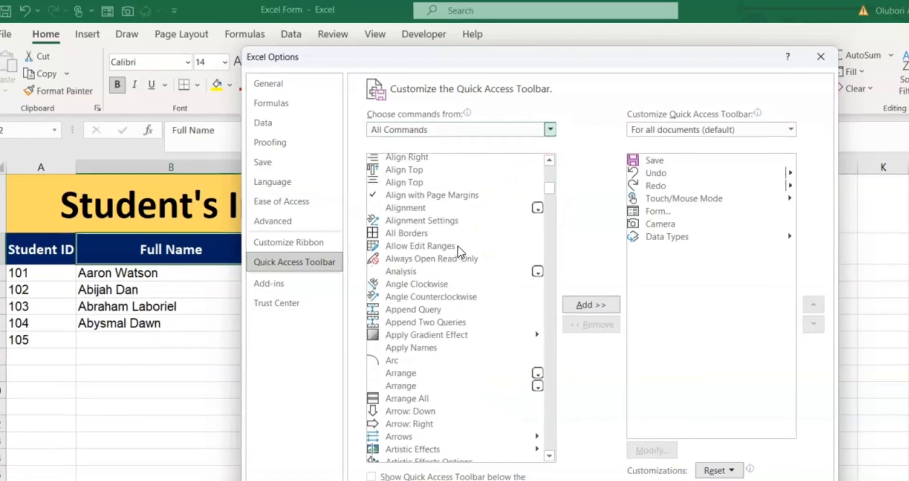
{"action": "scroll", "coordinate": [458, 246], "scroll_direction": "down", "scroll_amount": 20}
{"action": "left_click", "coordinate": [394, 296]}
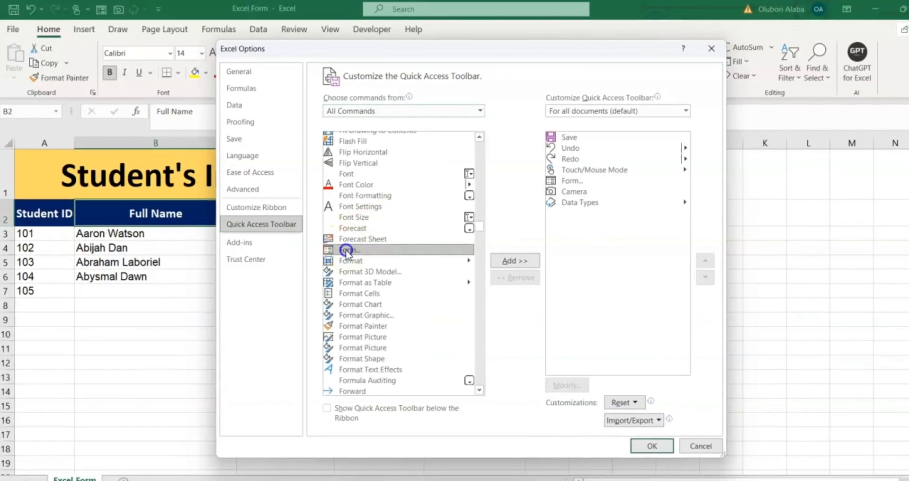
{"action": "left_click", "coordinate": [513, 262]}
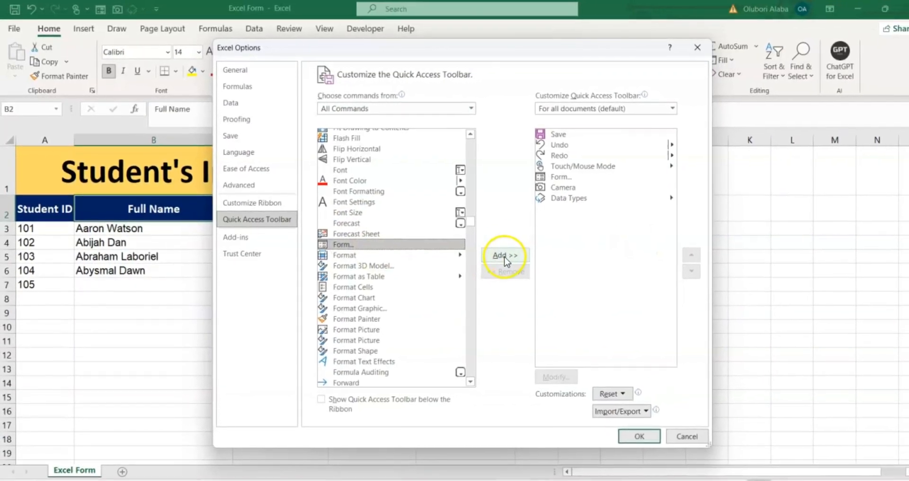
{"action": "left_click", "coordinate": [626, 437]}
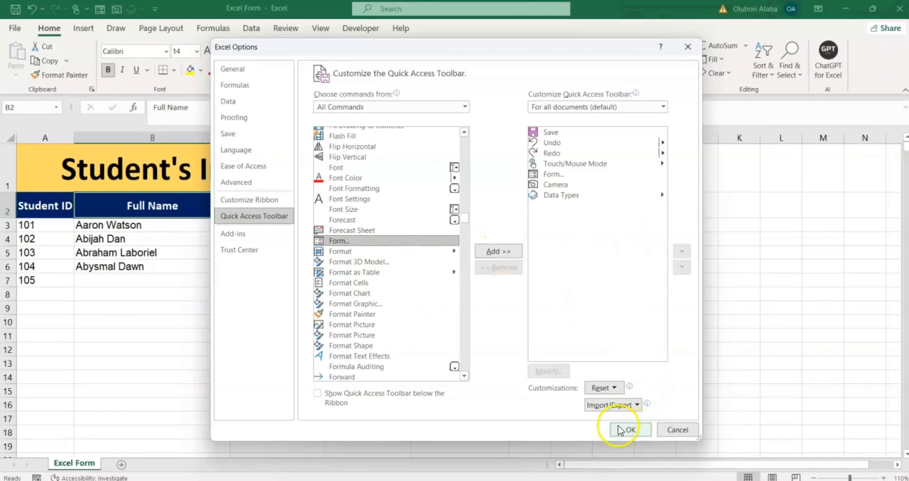
Step: Find the Form command among Commands Not in the Ribbon, and close the options without changing the toolbar
{"action": "left_click", "coordinate": [465, 106]}
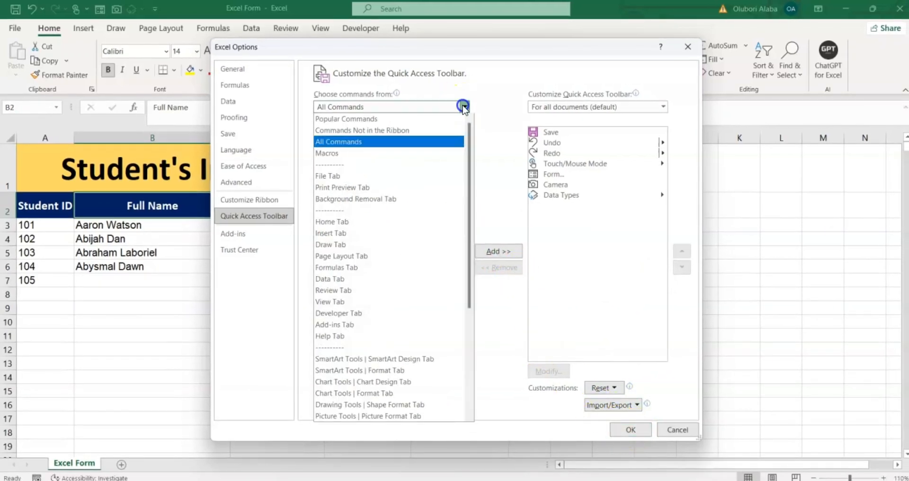
{"action": "left_click", "coordinate": [363, 135]}
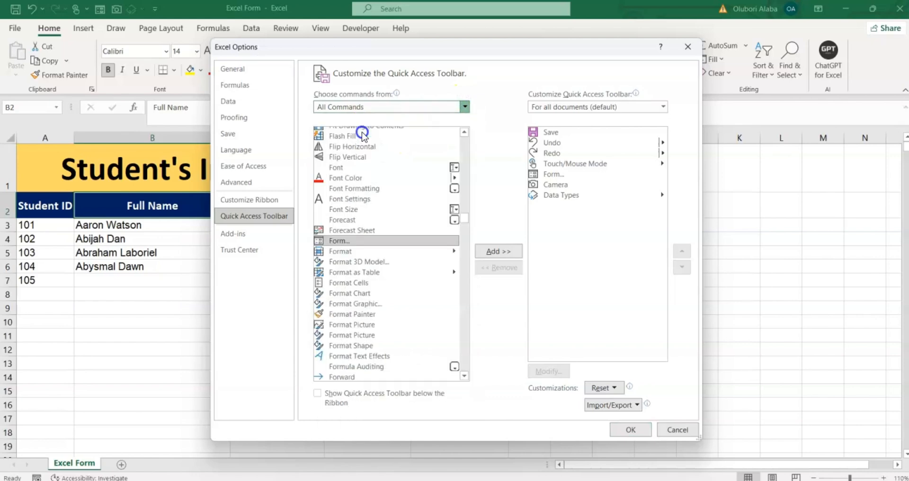
{"action": "scroll", "coordinate": [373, 219], "scroll_direction": "down", "scroll_amount": 8}
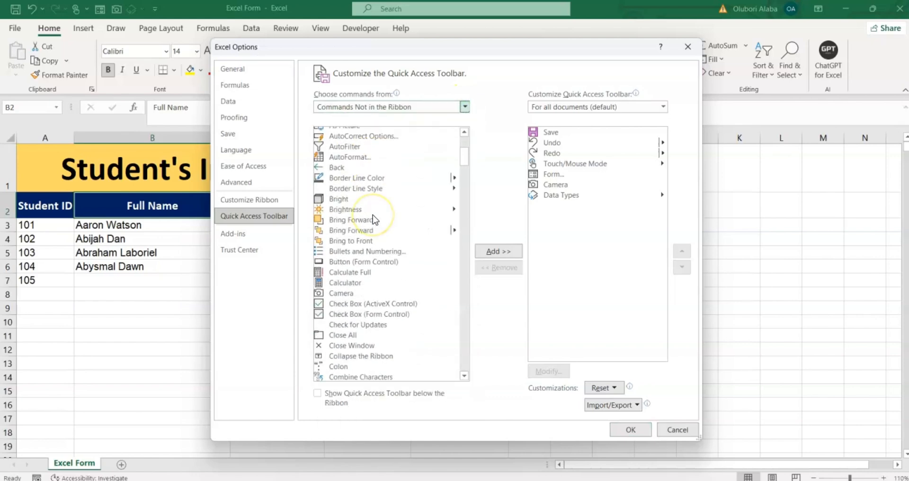
{"action": "scroll", "coordinate": [373, 218], "scroll_direction": "down", "scroll_amount": 10}
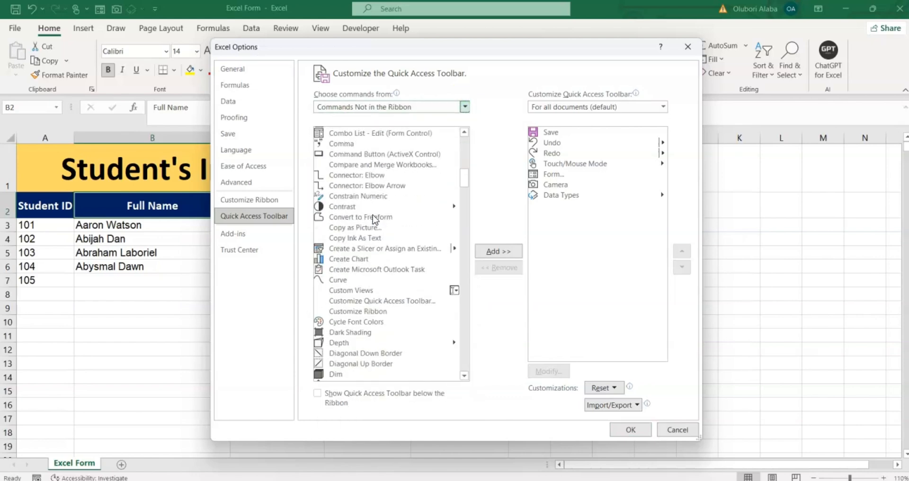
{"action": "scroll", "coordinate": [397, 252], "scroll_direction": "down", "scroll_amount": 5}
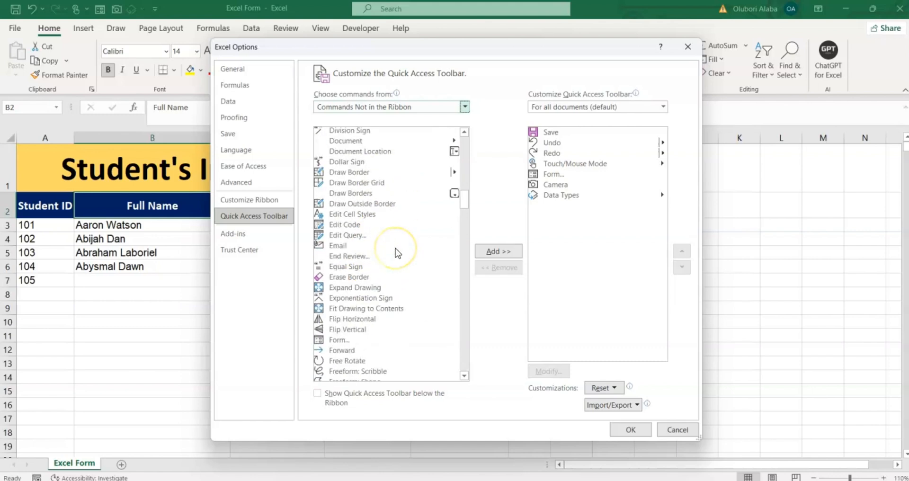
{"action": "left_click", "coordinate": [335, 341]}
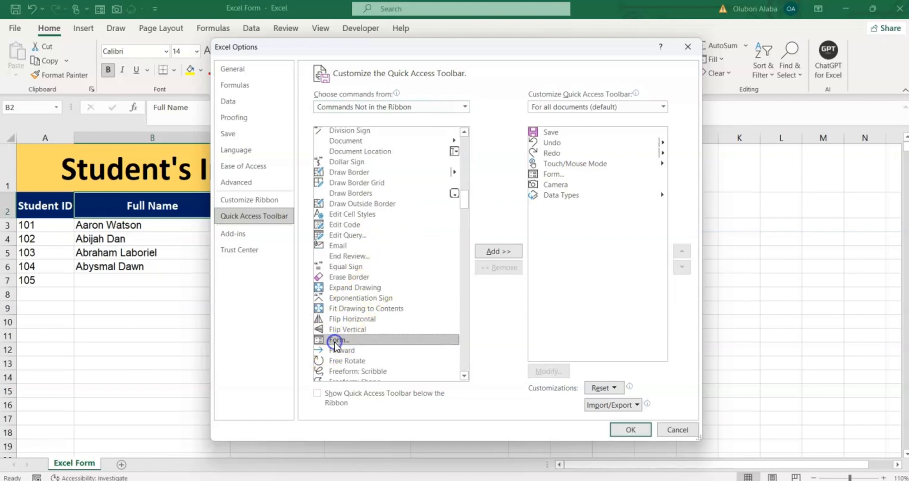
{"action": "left_click", "coordinate": [627, 431]}
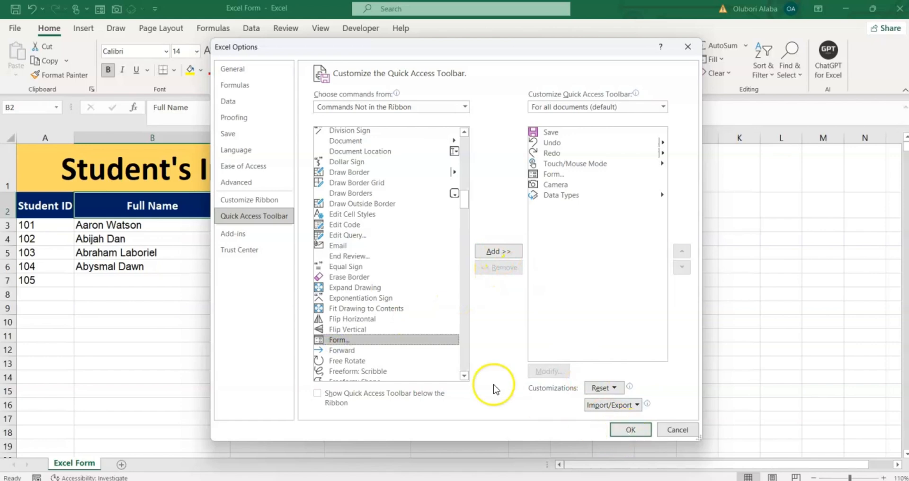
{"action": "left_click", "coordinate": [687, 47]}
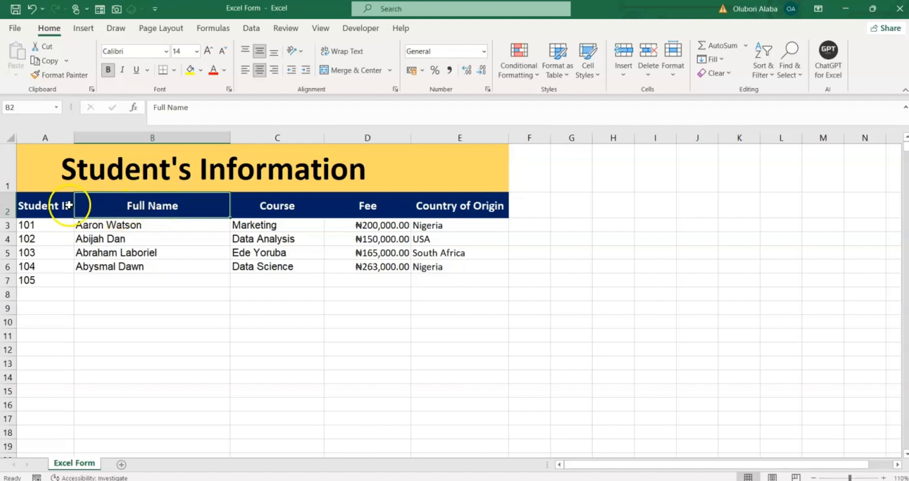
Step: Look over the student table range, open its data form with the Full Name header selected, and close the form
{"action": "left_click_drag", "start_coordinate": [38, 205], "coordinate": [455, 292]}
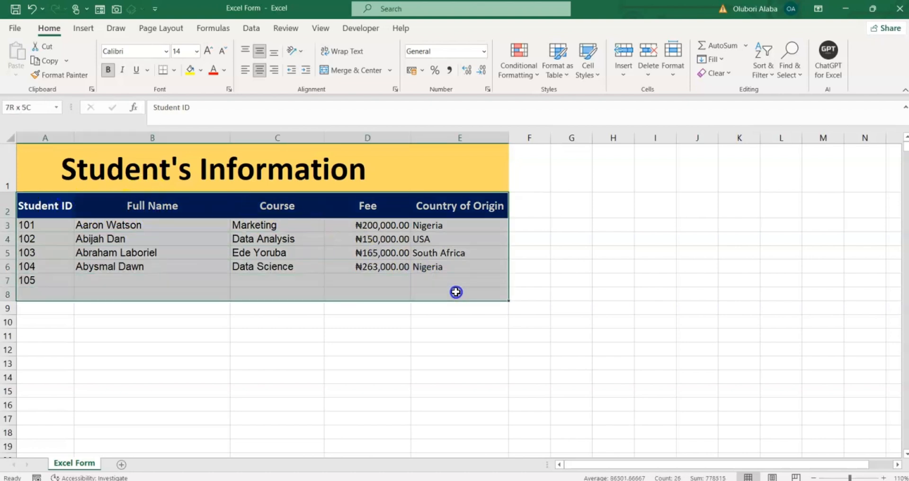
{"action": "left_click", "coordinate": [237, 236]}
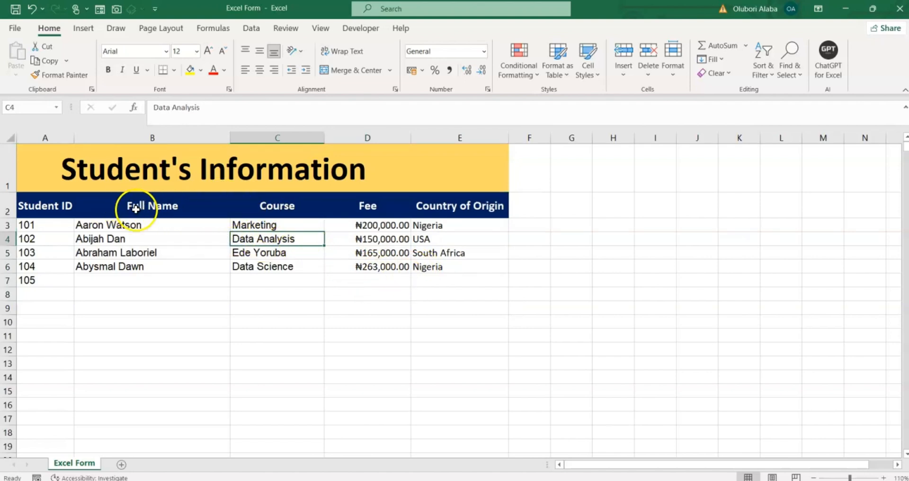
{"action": "left_click", "coordinate": [160, 205]}
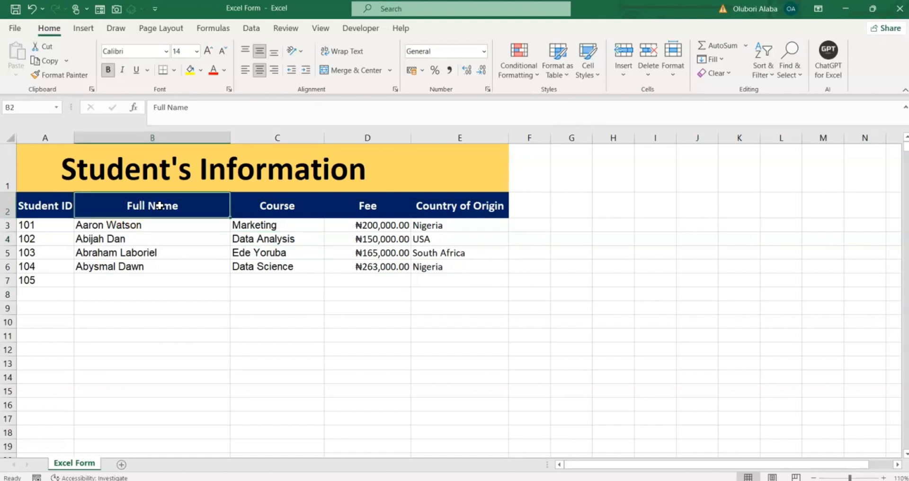
{"action": "left_click", "coordinate": [100, 9]}
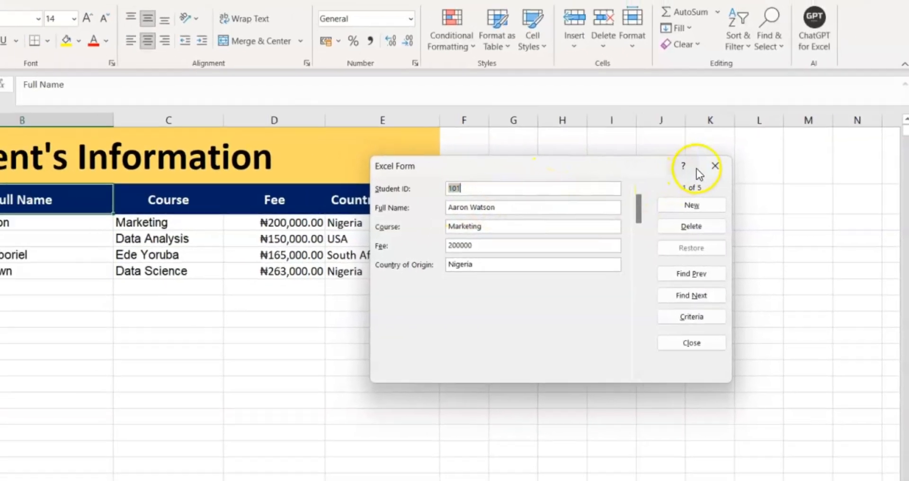
{"action": "left_click", "coordinate": [715, 165]}
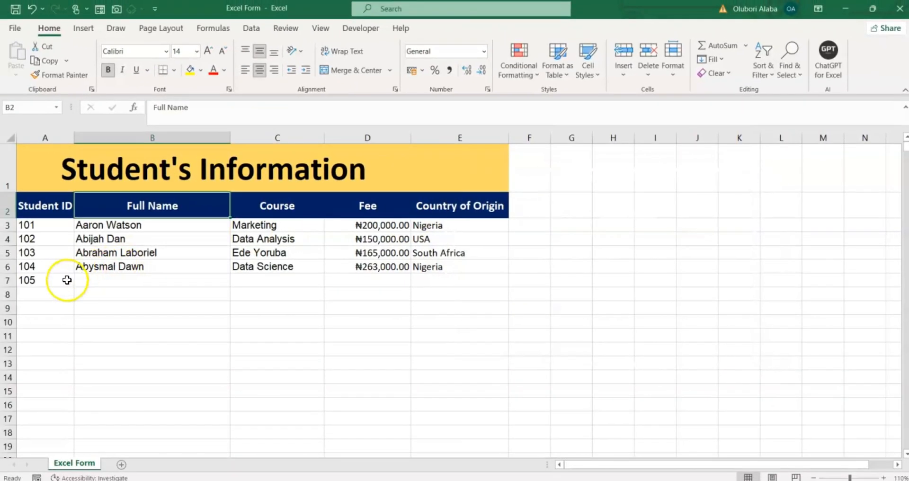
Step: Clear the Student ID in cell A7
{"action": "left_click", "coordinate": [62, 280]}
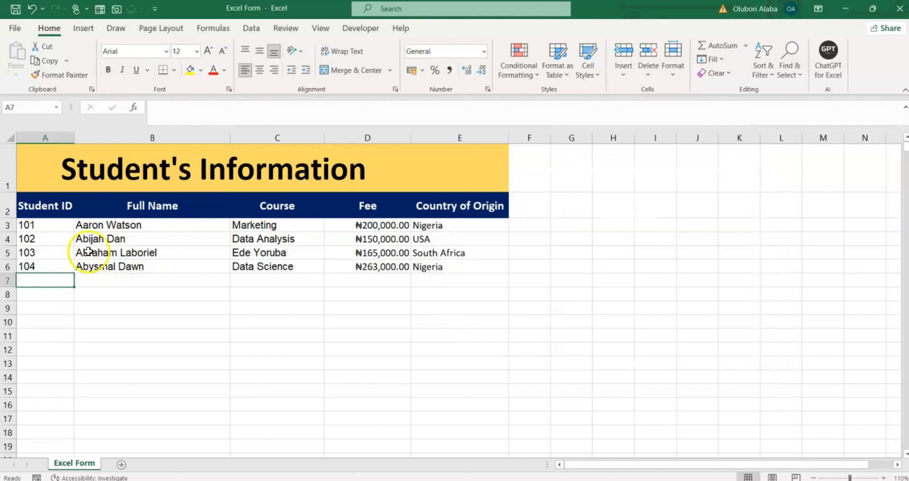
Step: Open the data form and add a record with the next Student ID, the student's full name, course Marketing, fee 200000 and country Togo
{"action": "left_click_drag", "start_coordinate": [21, 209], "coordinate": [440, 210]}
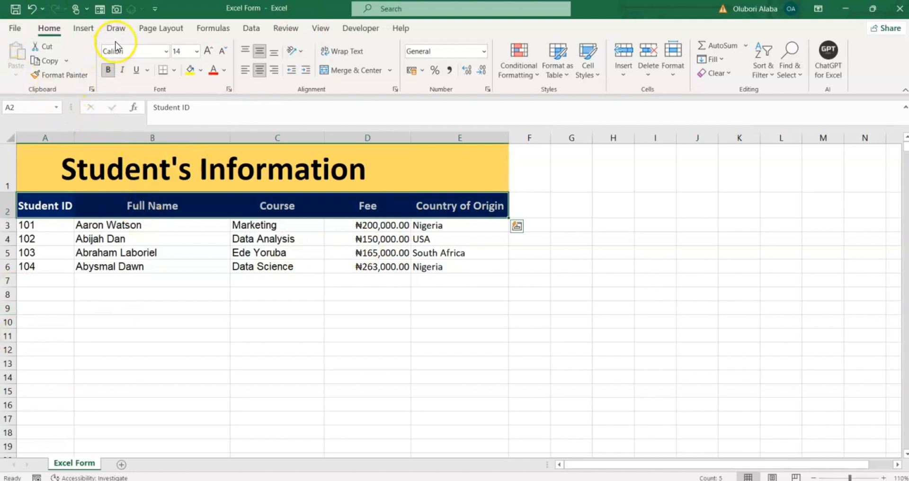
{"action": "left_click", "coordinate": [100, 9]}
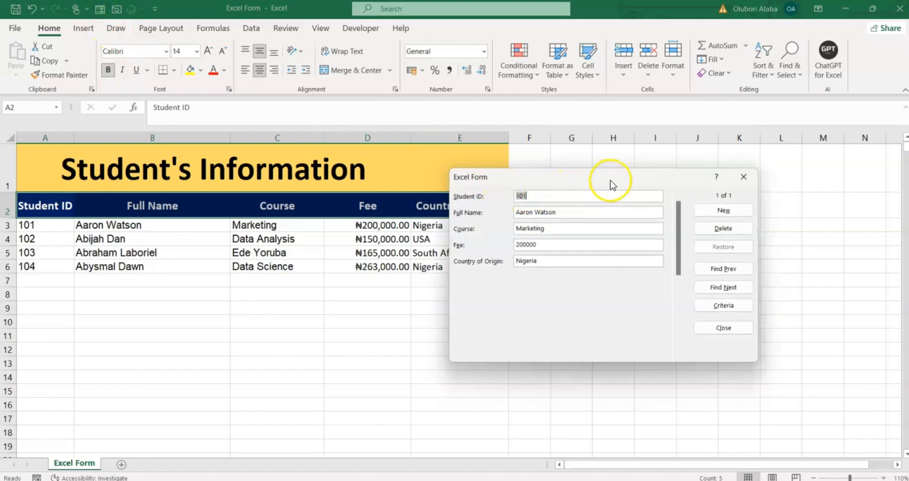
{"action": "left_click_drag", "start_coordinate": [612, 184], "coordinate": [588, 186]}
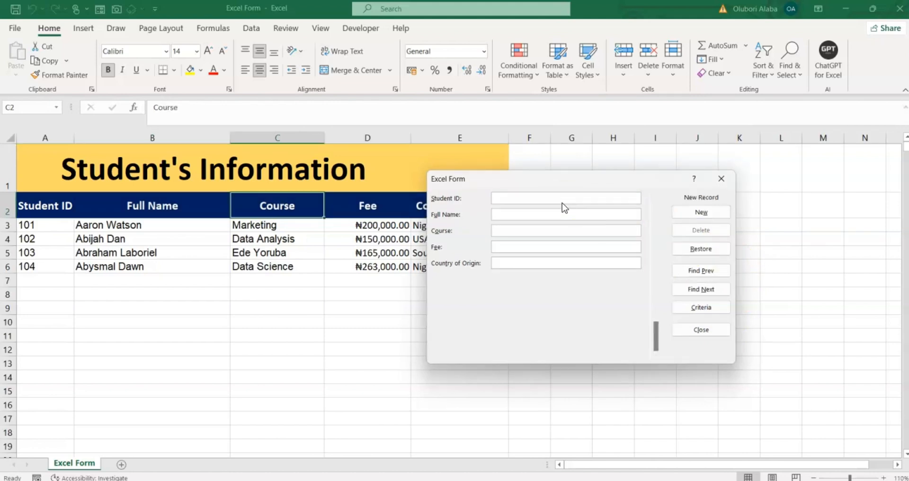
{"action": "type", "text": "105"}
{"action": "key", "text": "Tab"}
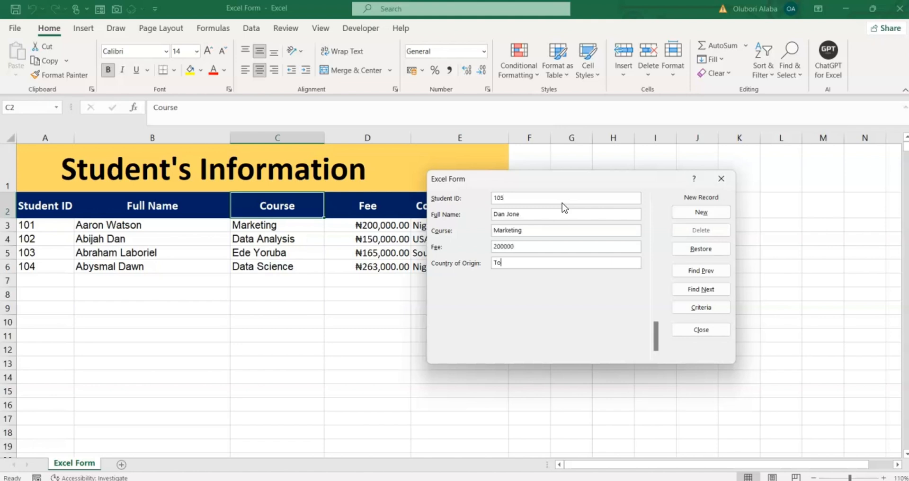
{"action": "type", "text": "go"}
{"action": "left_click", "coordinate": [704, 213]}
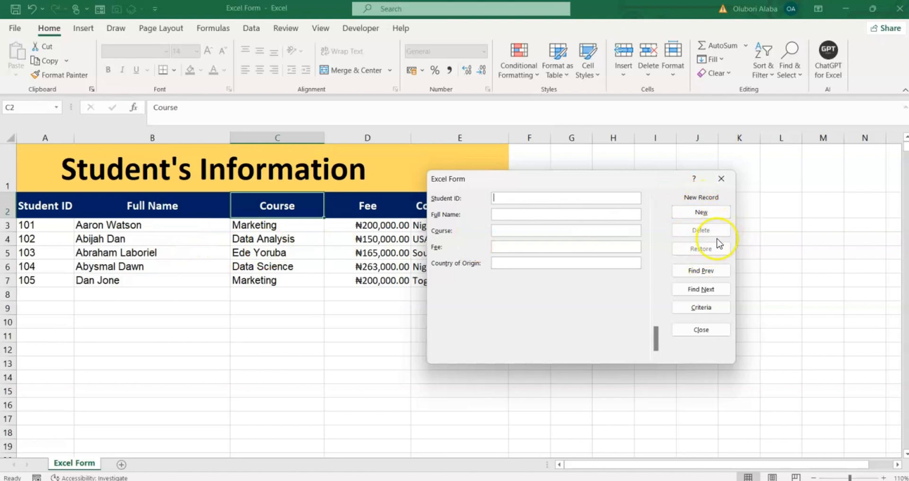
Step: Browse backward and forward through the last two student records in the data form
{"action": "left_click", "coordinate": [704, 271]}
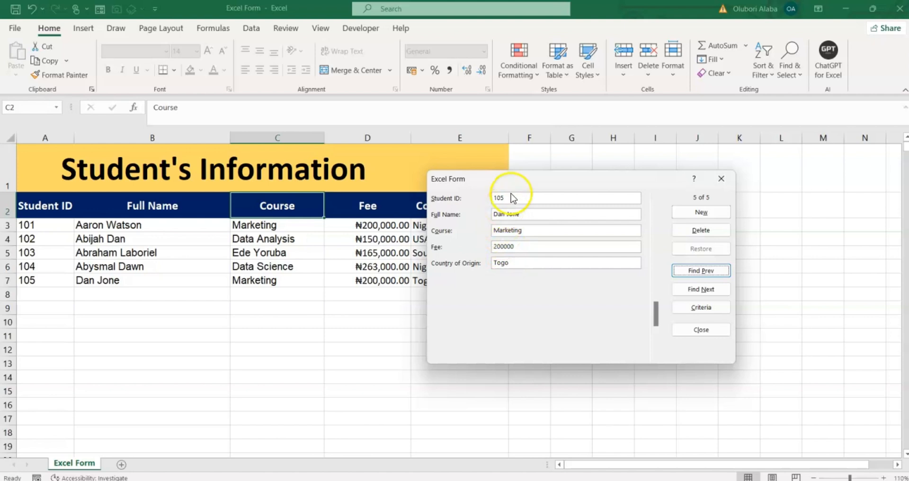
{"action": "left_click", "coordinate": [696, 291]}
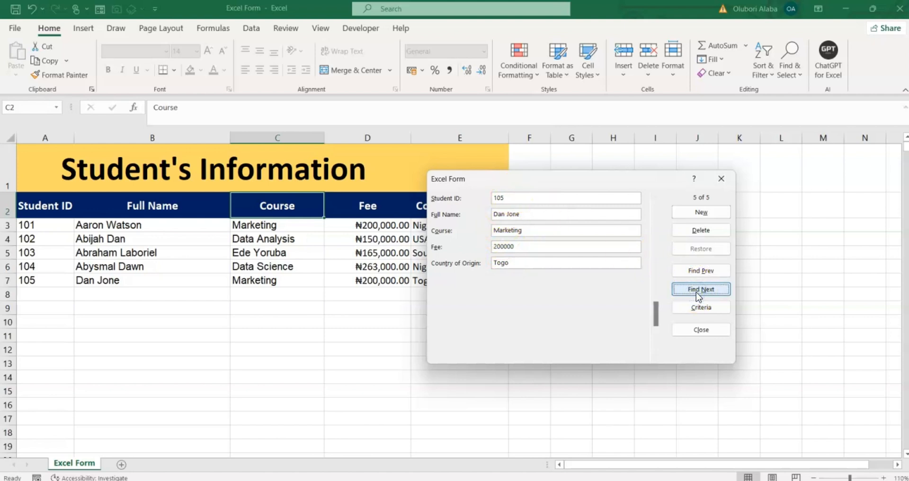
{"action": "left_click", "coordinate": [699, 272]}
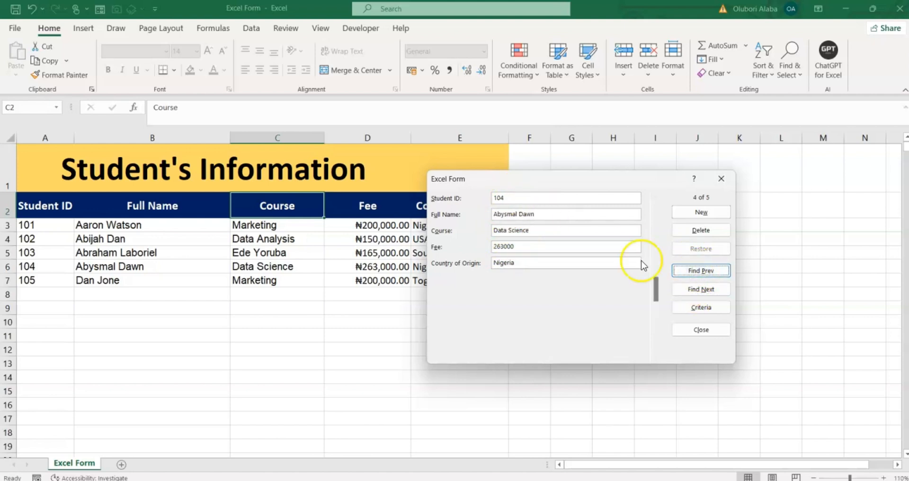
{"action": "left_click", "coordinate": [698, 291]}
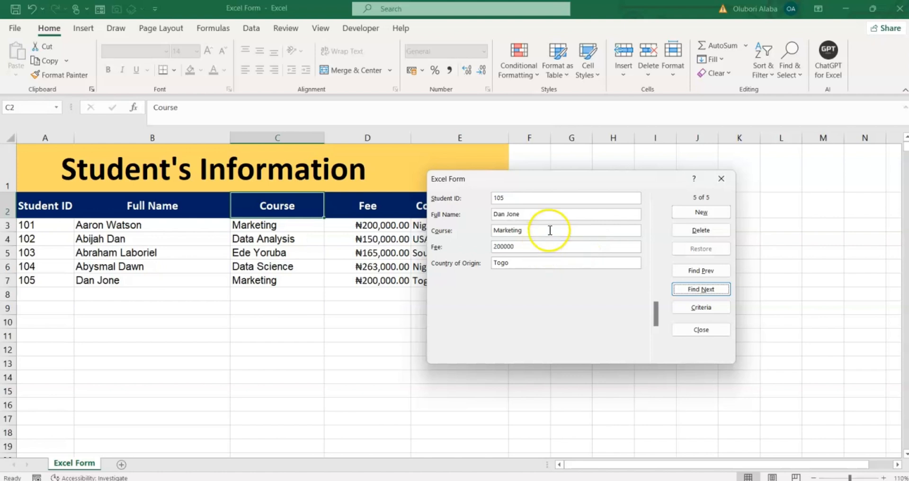
Step: Search the form records using a Student ID criterion for the third student, and close the form
{"action": "left_click", "coordinate": [701, 308]}
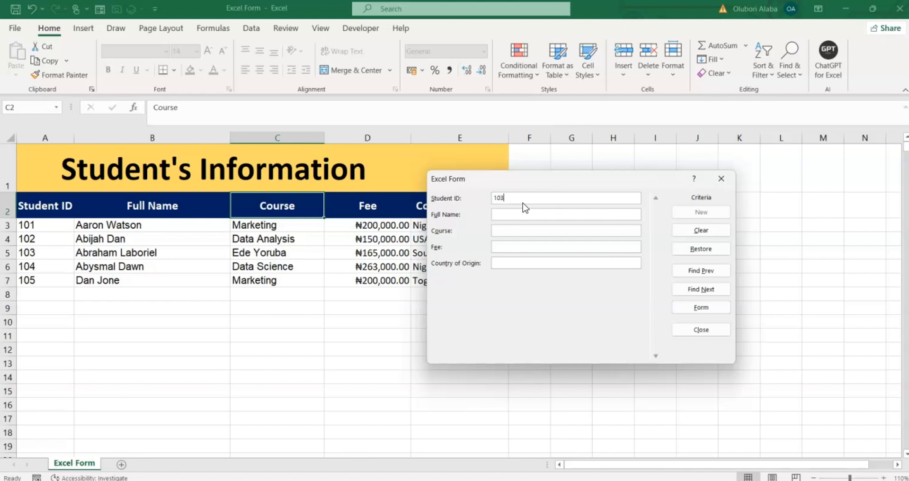
{"action": "left_click", "coordinate": [695, 309]}
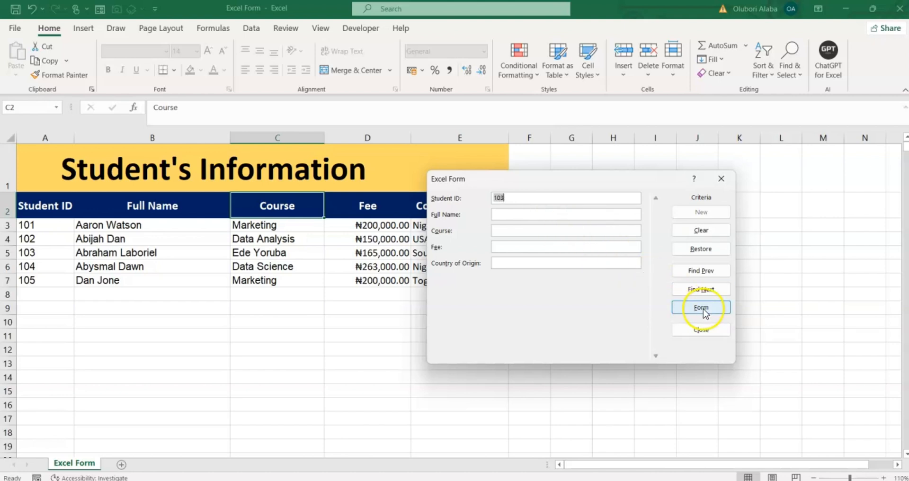
{"action": "left_click", "coordinate": [701, 270]}
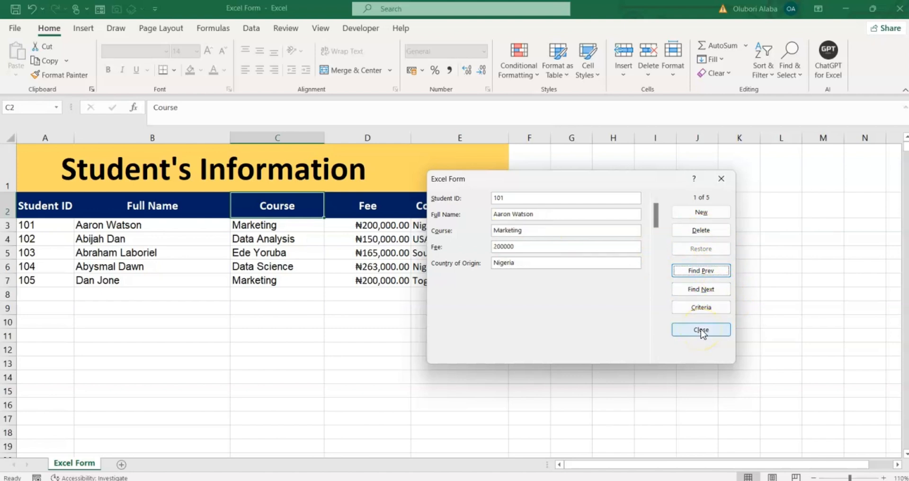
{"action": "left_click", "coordinate": [701, 330]}
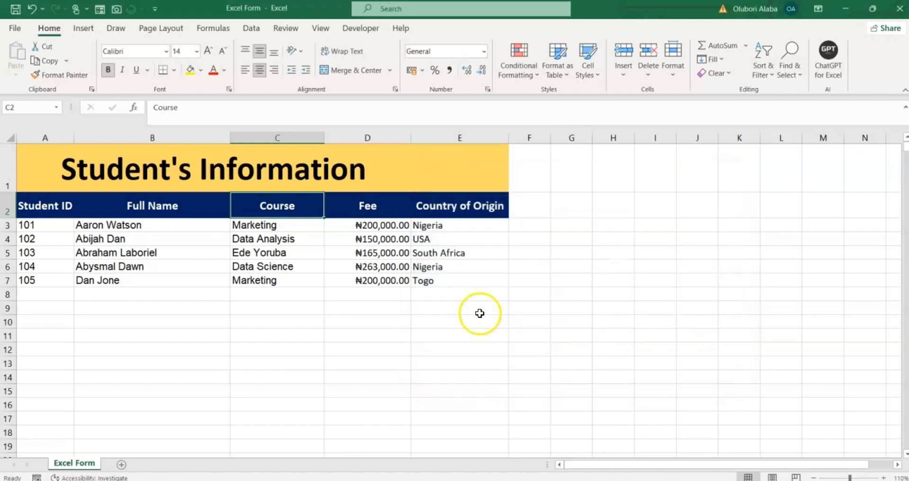
Step: Open the data form with the Full Name header selected, and close it without changes
{"action": "left_click", "coordinate": [380, 283]}
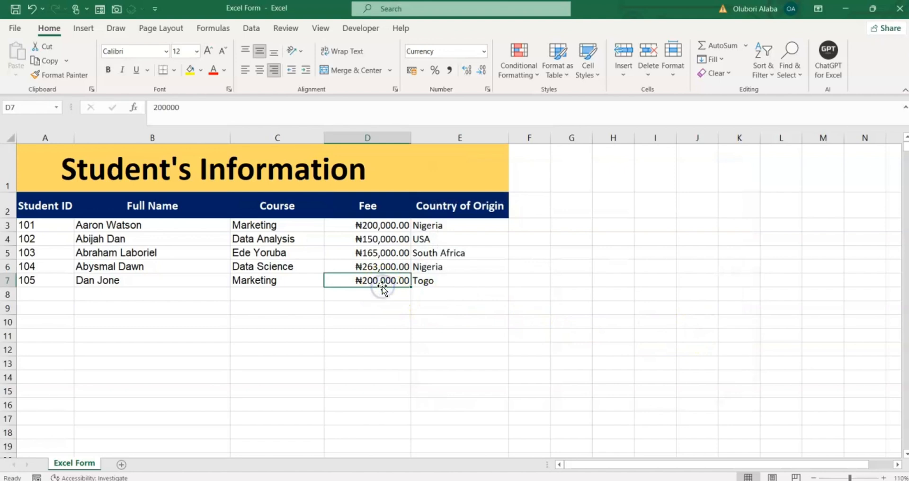
{"action": "left_click", "coordinate": [176, 207]}
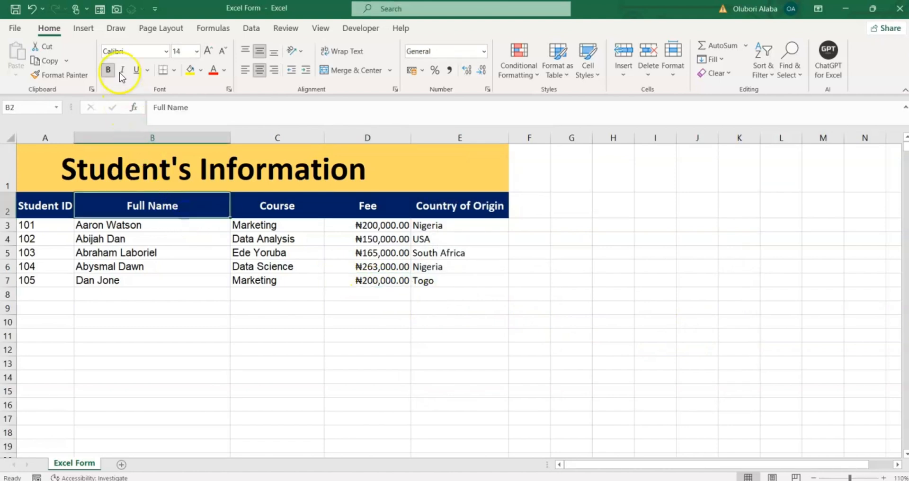
{"action": "left_click", "coordinate": [100, 10]}
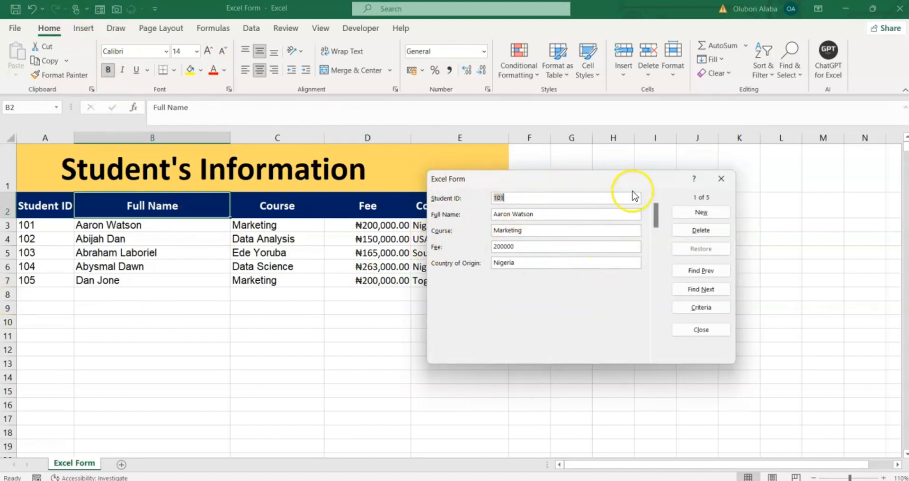
{"action": "left_click", "coordinate": [717, 180]}
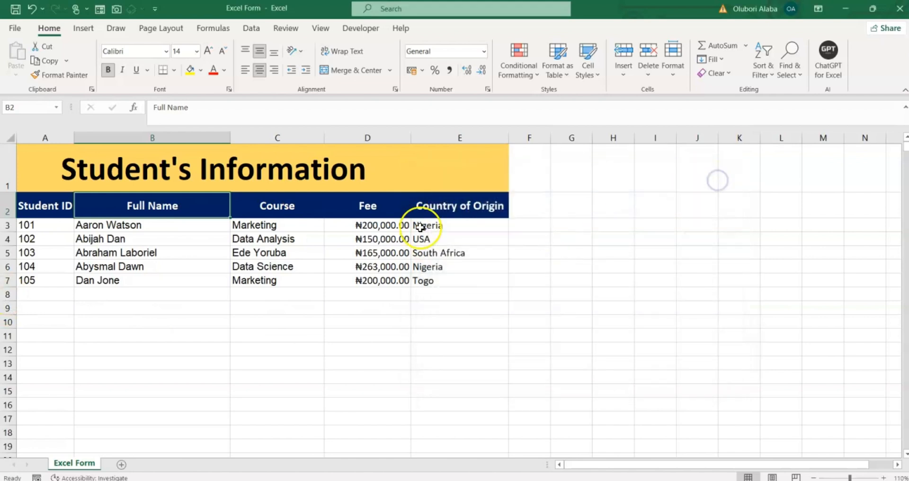
Step: Select the Student ID column from A3 to the sheet's last row and set its data validation to allow Custom
{"action": "left_click", "coordinate": [28, 226]}
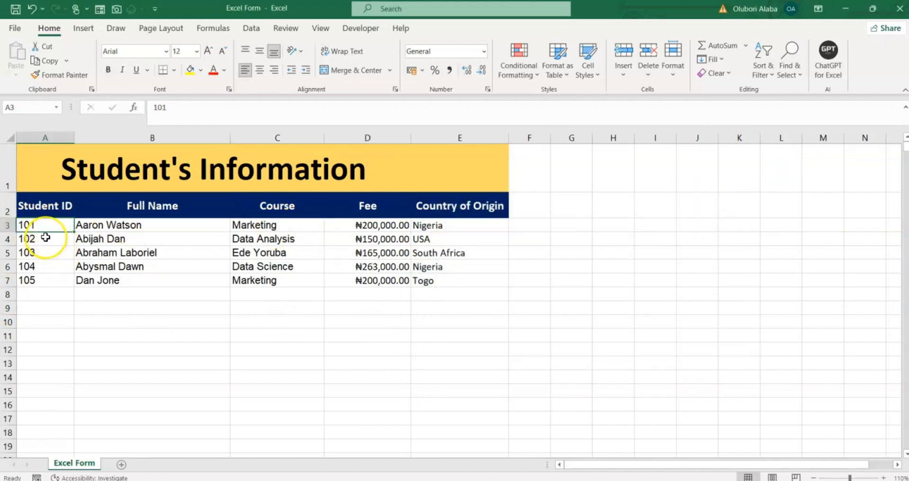
{"action": "key", "text": "ctrl+shift+Down"}
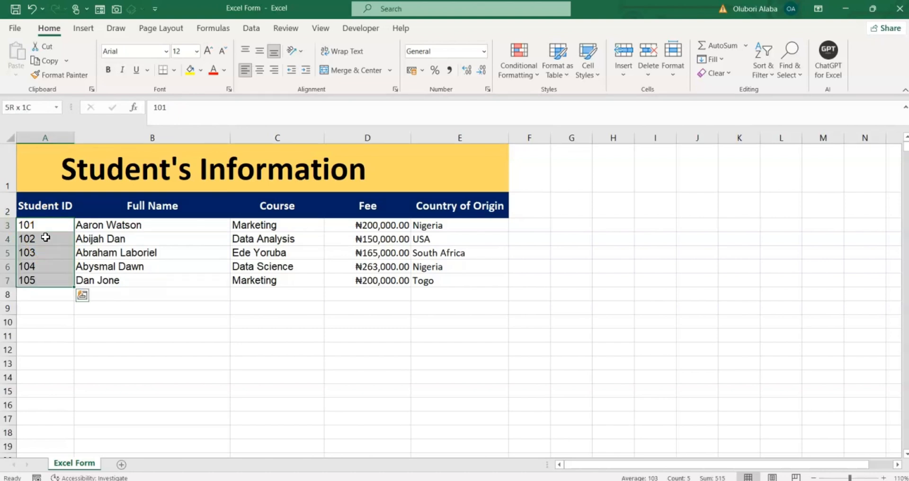
{"action": "key", "text": "ctrl+shift+Down"}
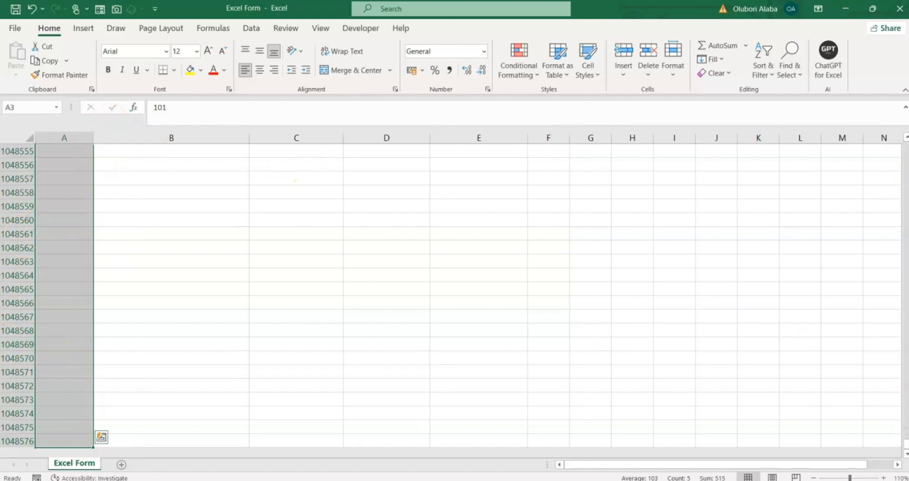
{"action": "left_click_drag", "start_coordinate": [905, 445], "coordinate": [888, 127]}
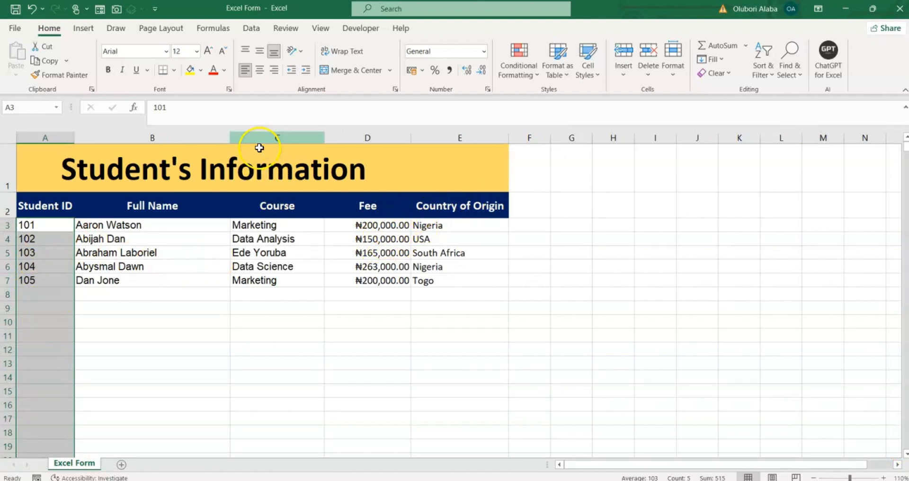
{"action": "left_click", "coordinate": [252, 29]}
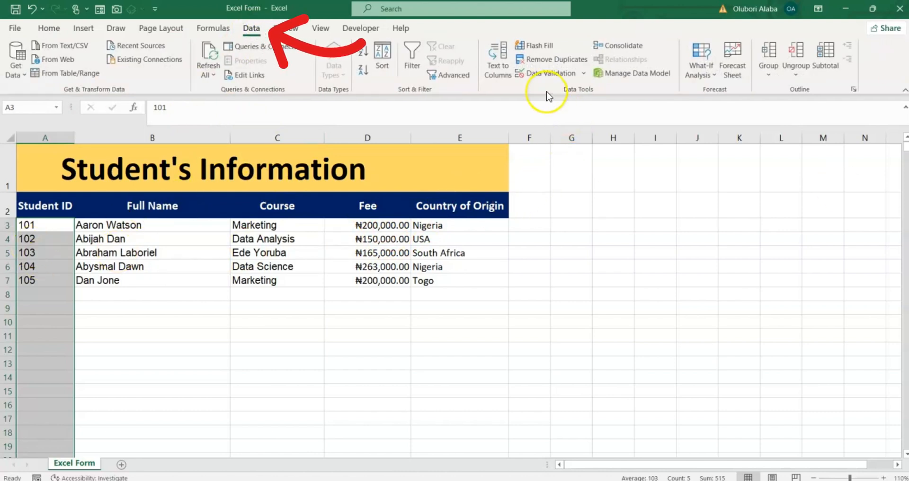
{"action": "left_click", "coordinate": [550, 73]}
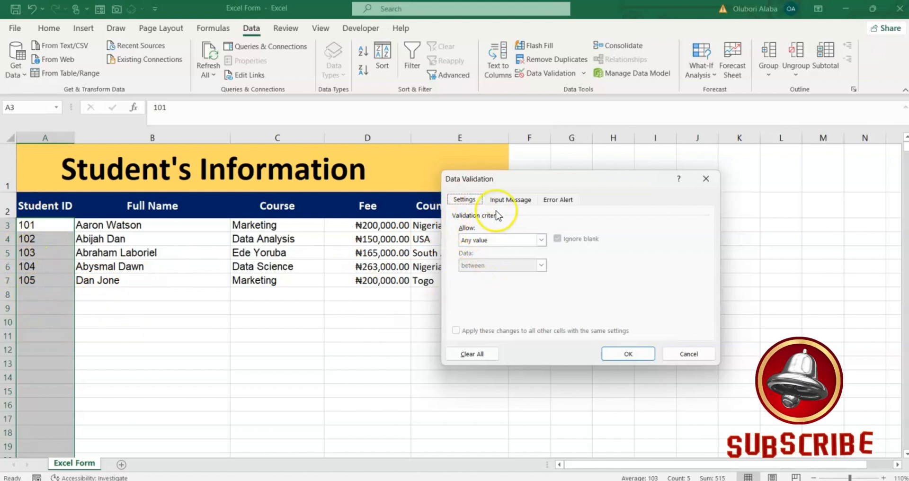
{"action": "left_click", "coordinate": [530, 240]}
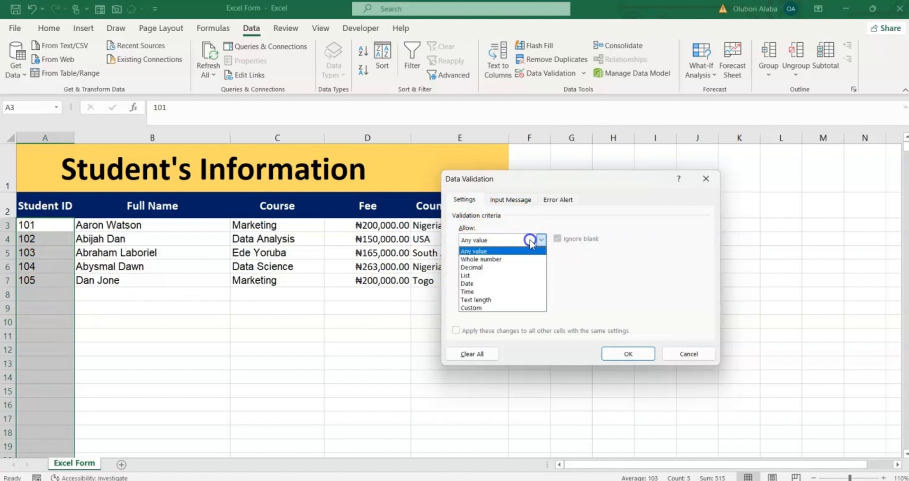
{"action": "left_click", "coordinate": [475, 310]}
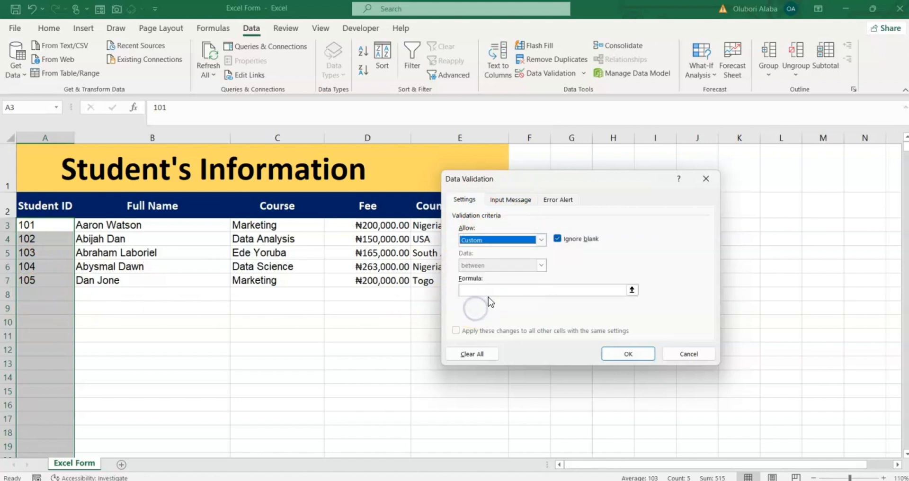
Step: Apply the validation formula =countif($A$3:$A$1048576,A3)<=1 to the Student ID cells, and select the first empty one, A8
{"action": "left_click", "coordinate": [488, 292]}
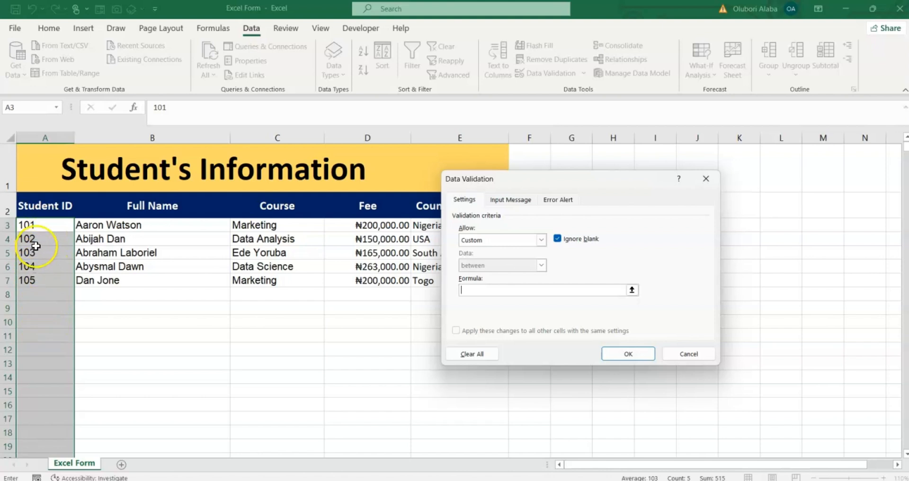
{"action": "type", "text": "=countif"}
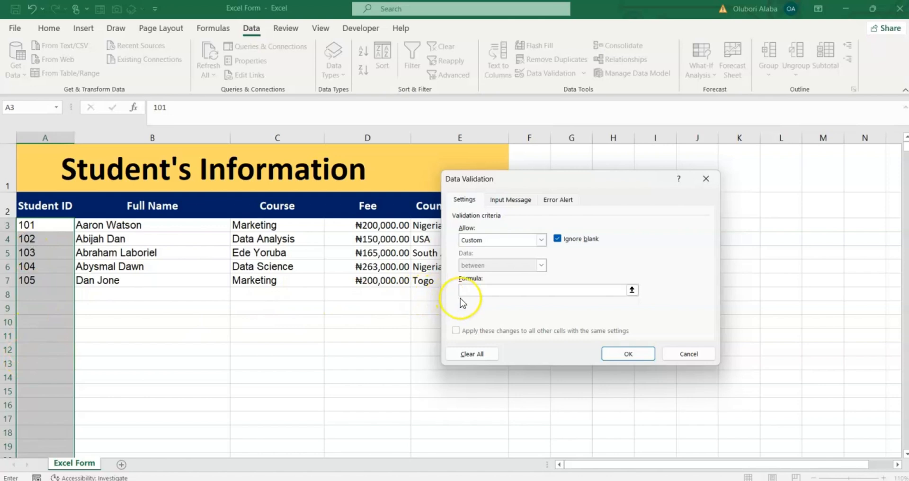
{"action": "type", "text": "untif"}
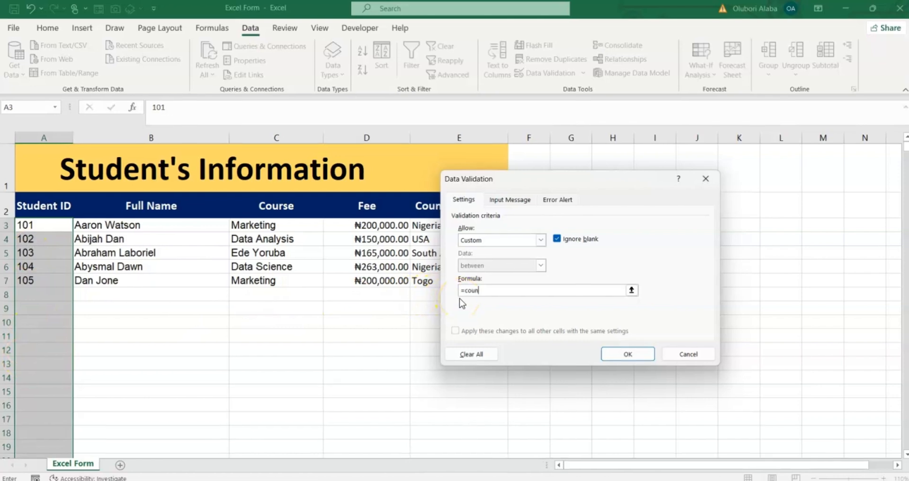
{"action": "type", "text": "("}
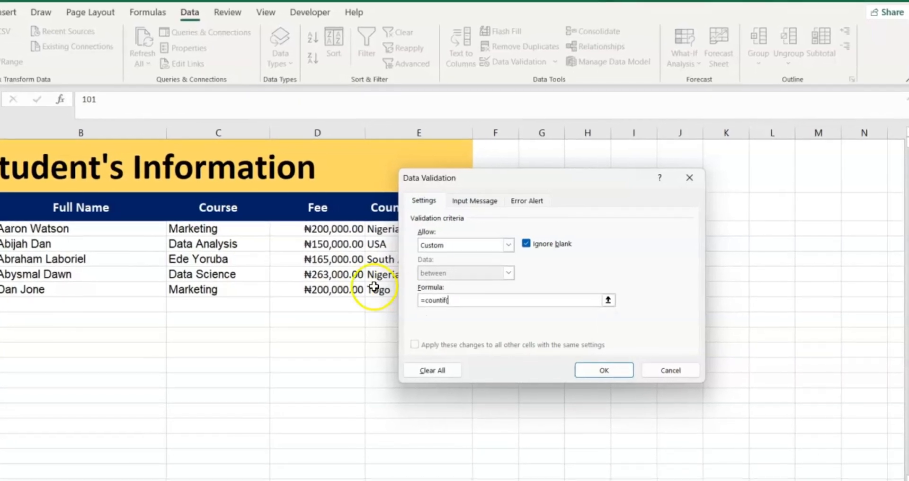
{"action": "type", "text": "A3:A1048576"}
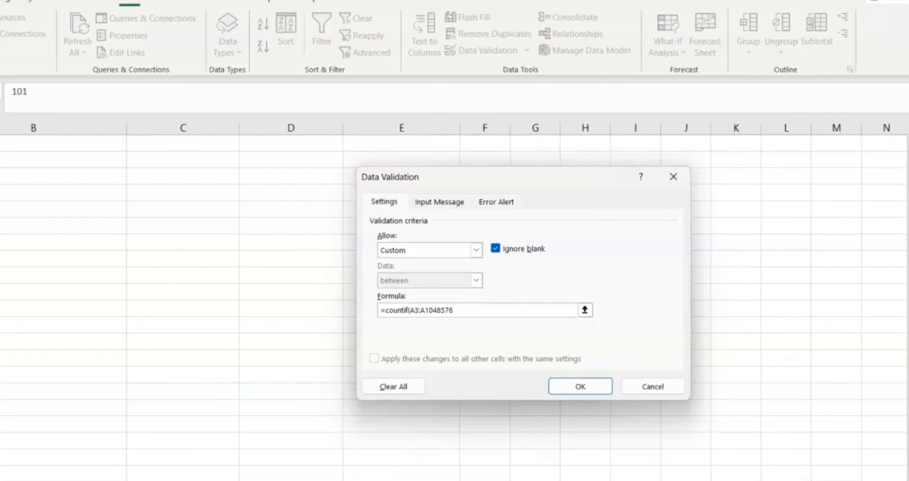
{"action": "key", "text": "F4"}
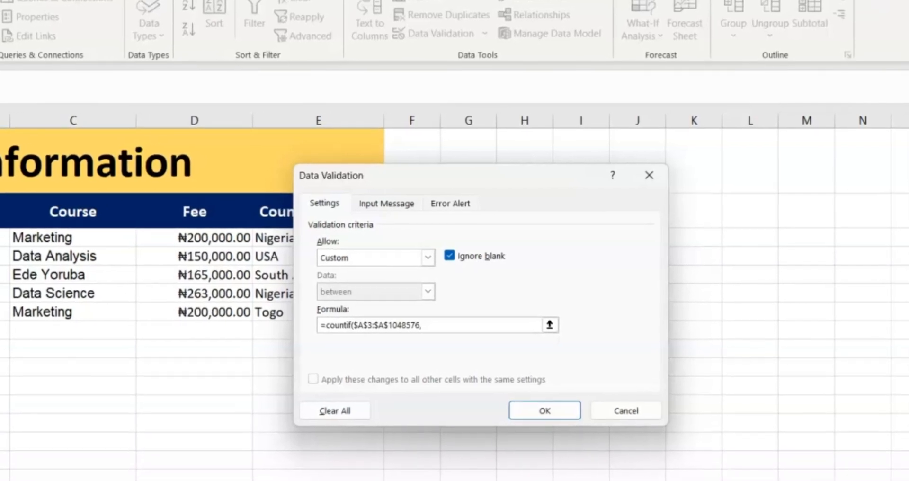
{"action": "type", "text": "A3"}
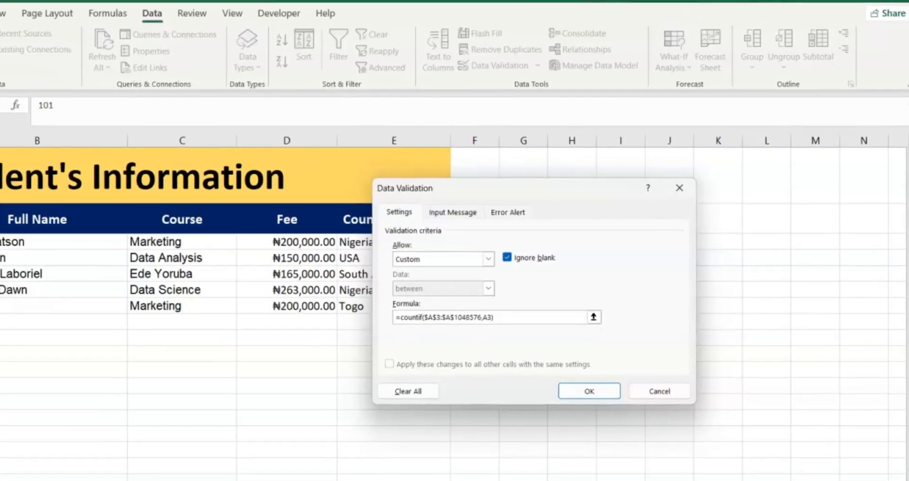
{"action": "type", "text": "<=1"}
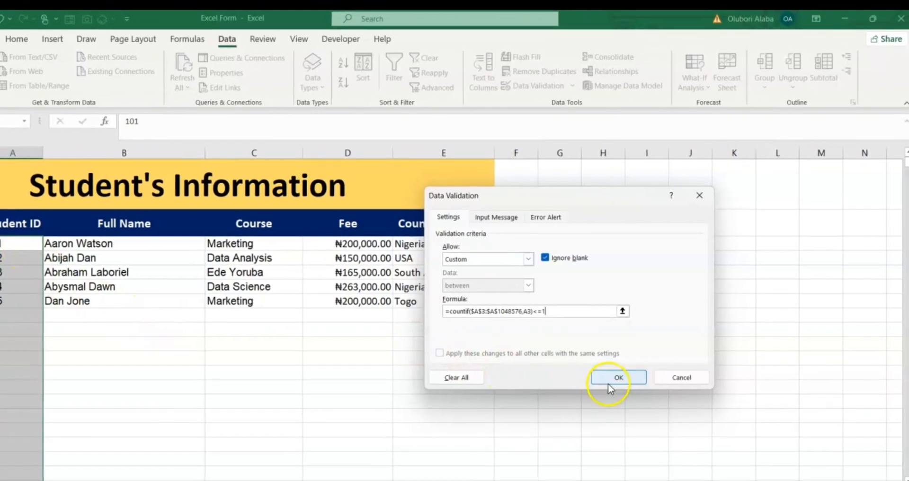
{"action": "left_click", "coordinate": [611, 381]}
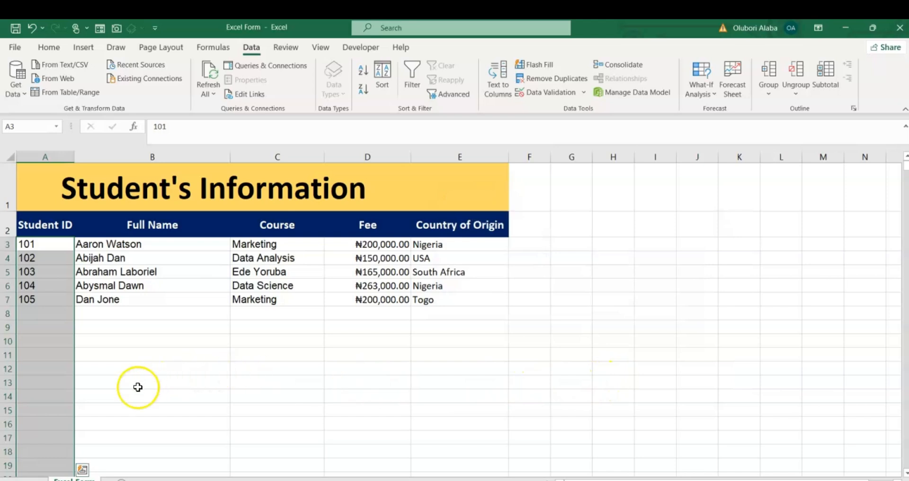
{"action": "left_click", "coordinate": [46, 310]}
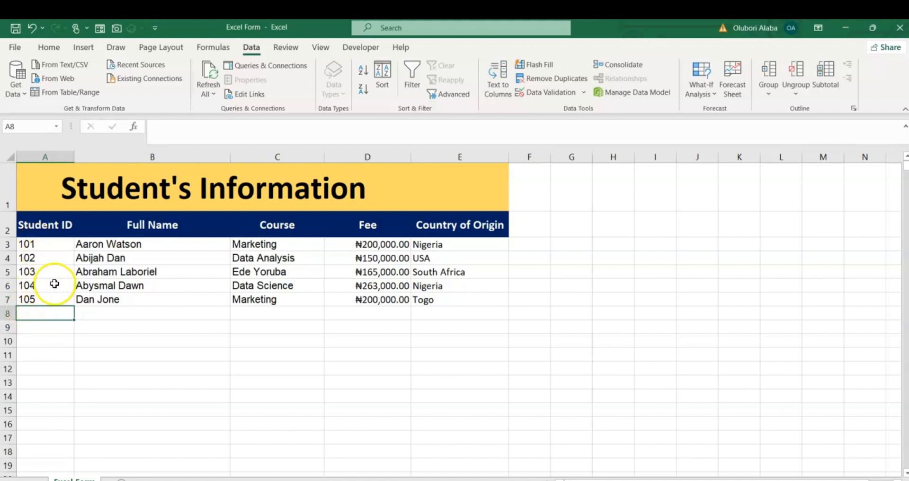
Step: Try to enter the third student's ID as a duplicate in cell A8, and dismiss the validation alert
{"action": "type", "text": "10"}
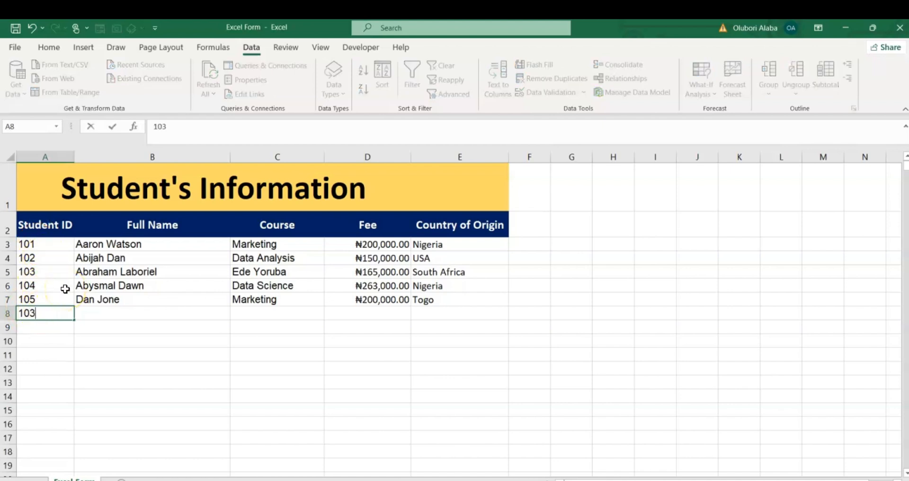
{"action": "type", "text": "3"}
{"action": "key", "text": "Return"}
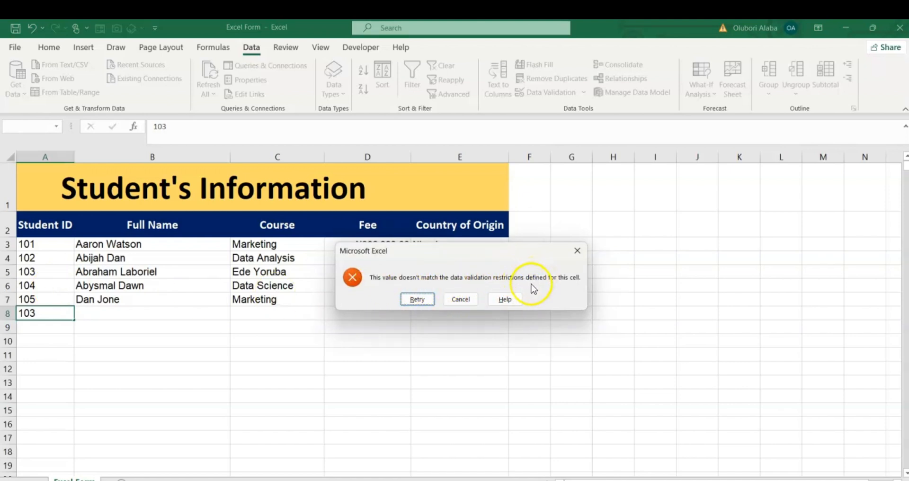
{"action": "left_click", "coordinate": [576, 252]}
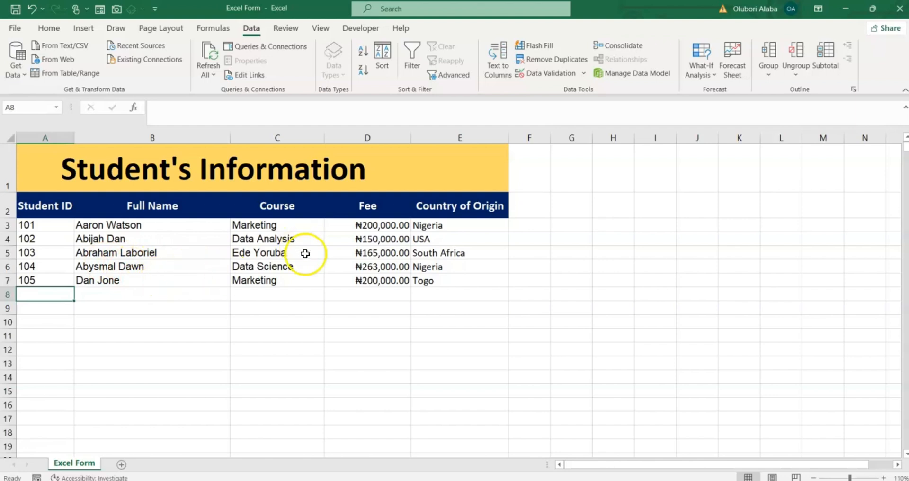
Step: Try to add a form record with the second student's ID, a full name, course Marketing, fee 200000 and country Nigeria, and close the form
{"action": "left_click", "coordinate": [169, 210]}
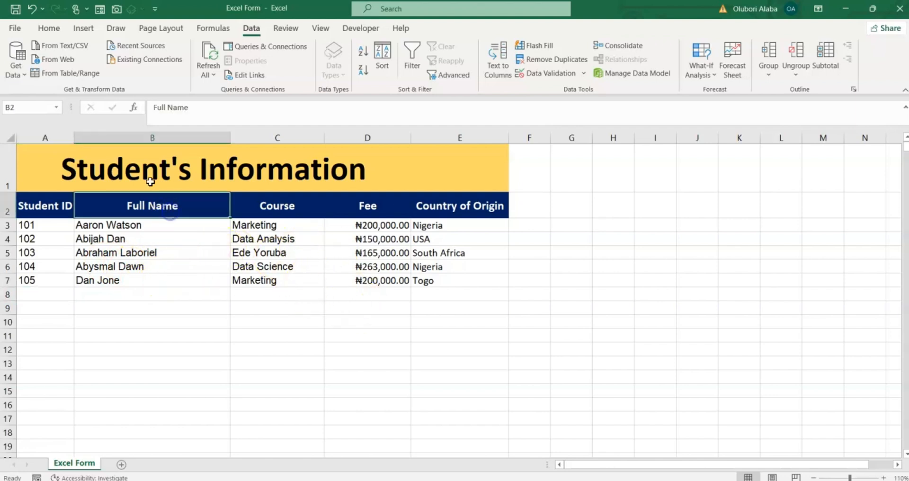
{"action": "left_click", "coordinate": [98, 11]}
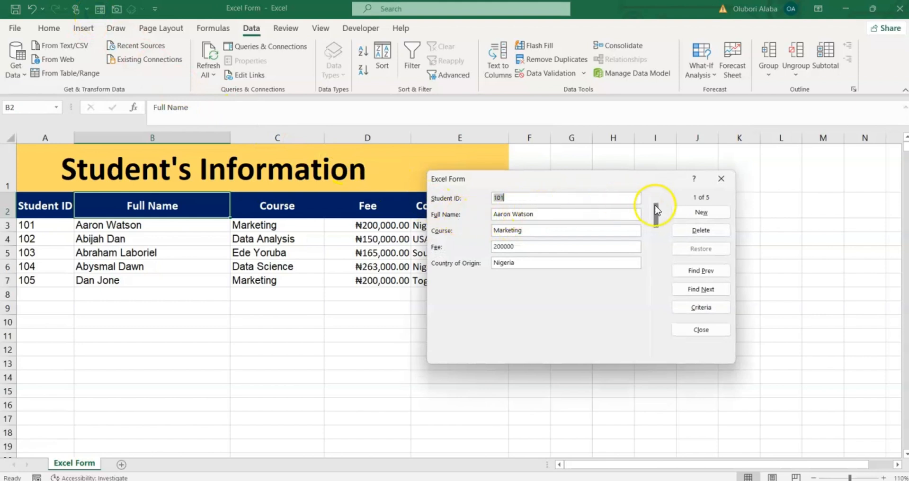
{"action": "left_click", "coordinate": [685, 217]}
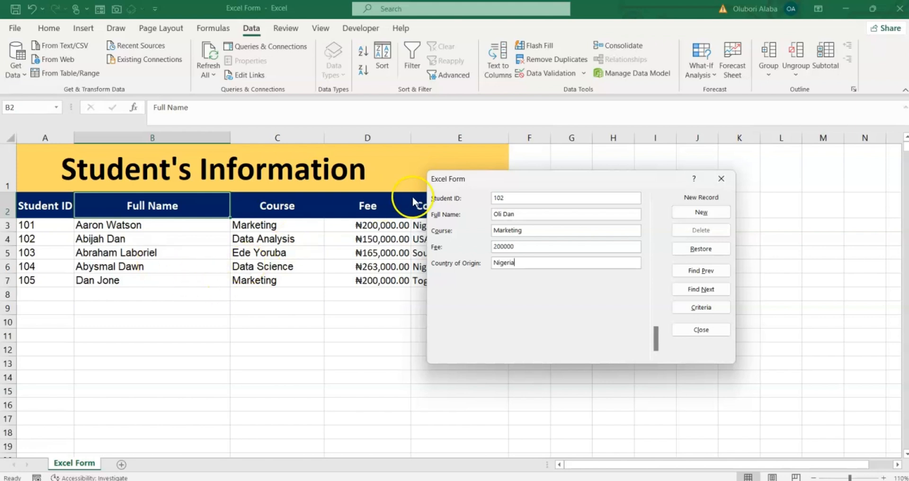
{"action": "key", "text": "Return"}
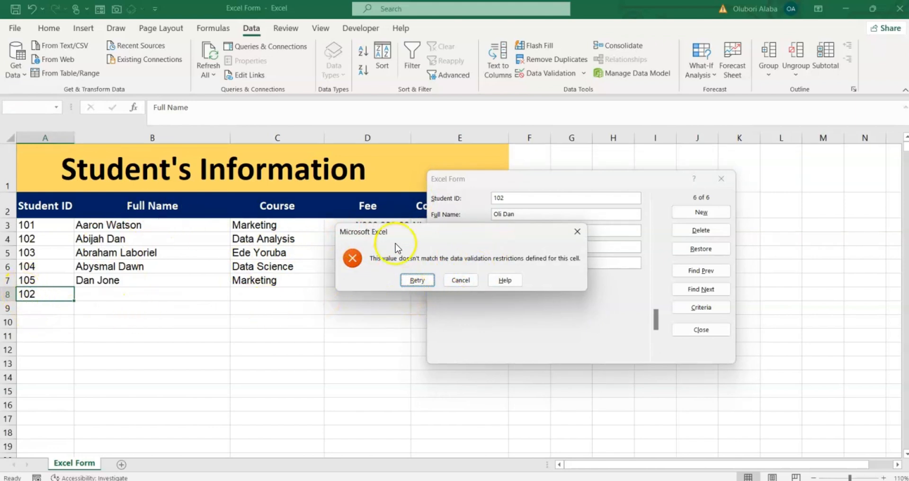
{"action": "left_click", "coordinate": [578, 236]}
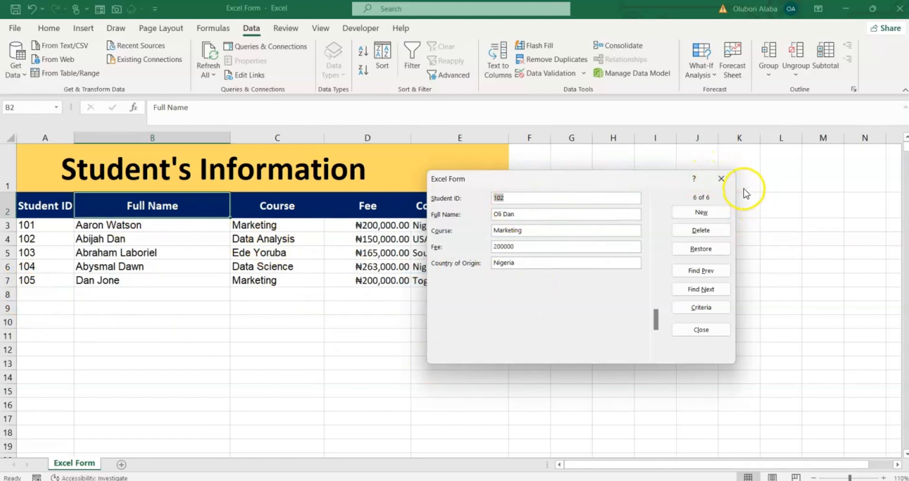
{"action": "left_click", "coordinate": [721, 179]}
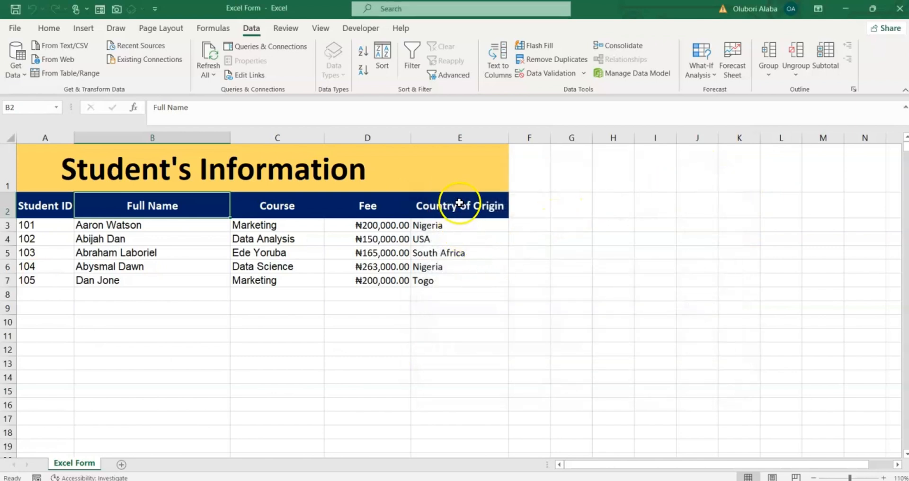
Step: Open the data form from the Full Name header cell, and close it without changes
{"action": "left_click", "coordinate": [465, 175]}
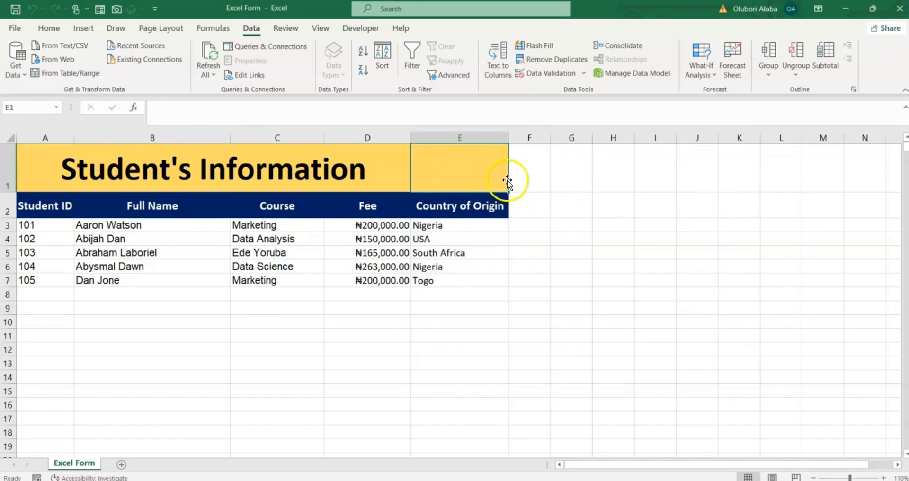
{"action": "left_click", "coordinate": [164, 207]}
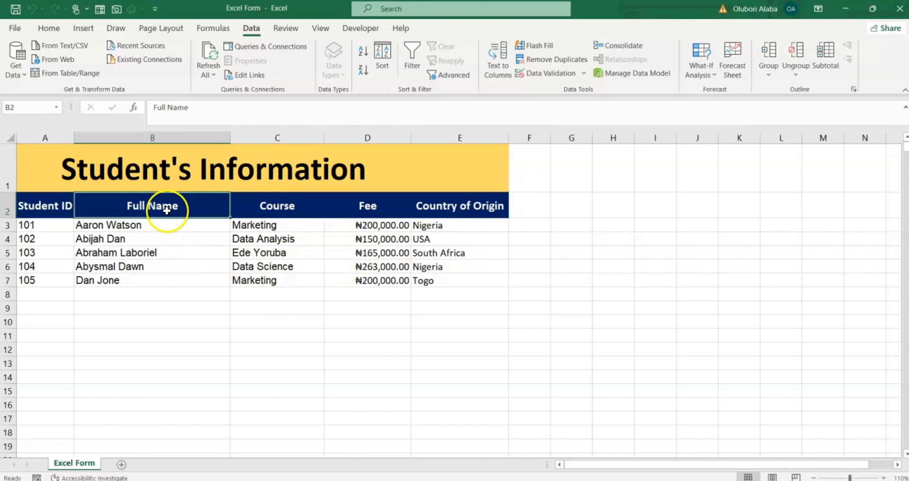
{"action": "left_click", "coordinate": [100, 8]}
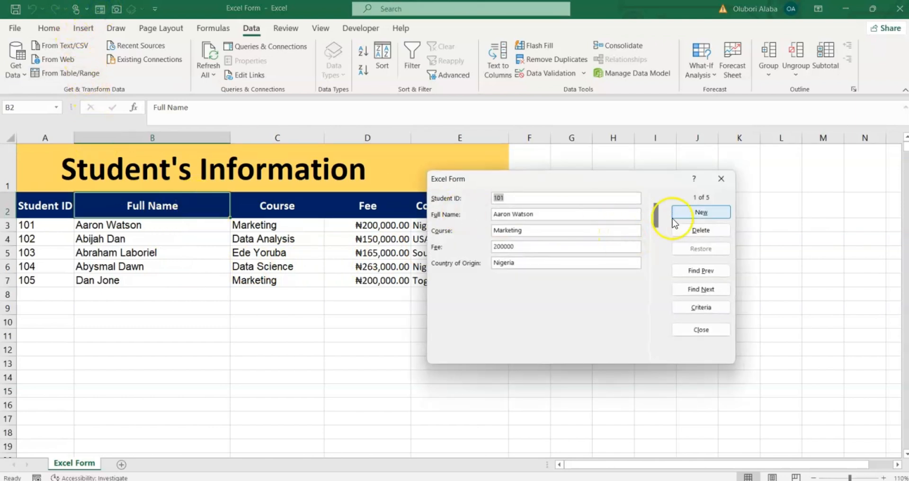
{"action": "left_click", "coordinate": [720, 179]}
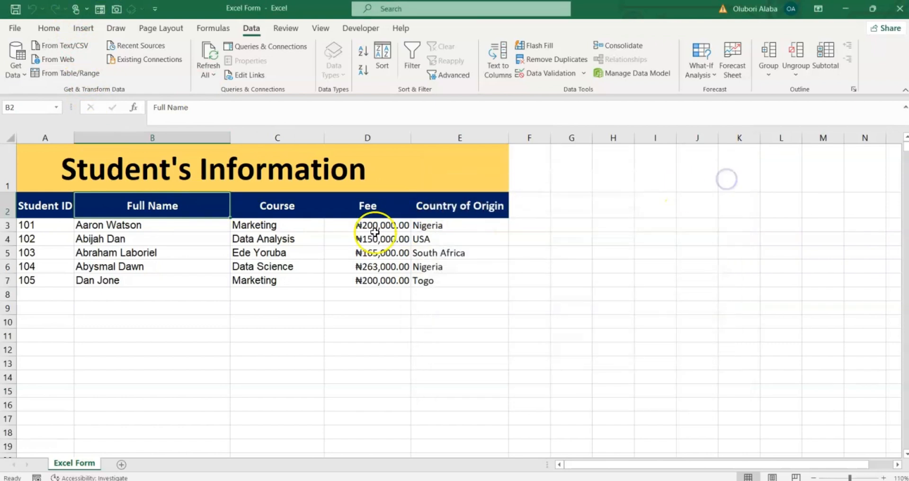
Step: Try to open the data form from the empty cell C9 outside the table
{"action": "left_click", "coordinate": [251, 310]}
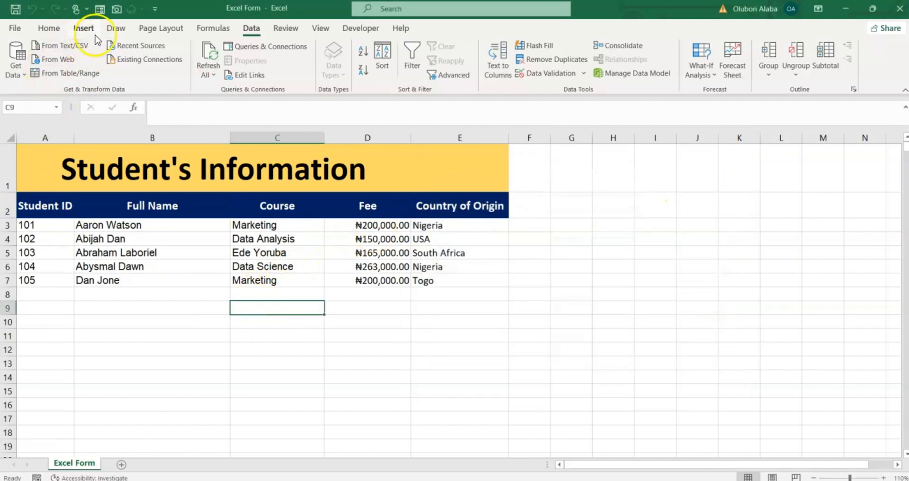
{"action": "left_click", "coordinate": [100, 8]}
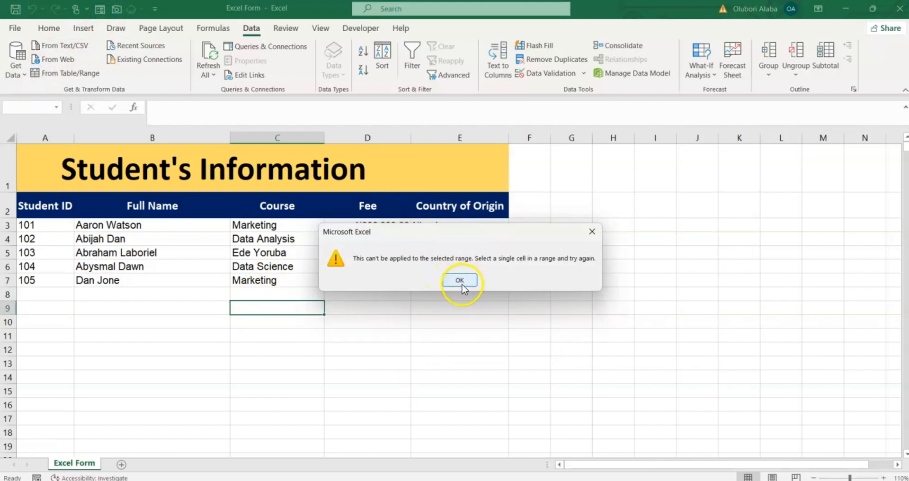
{"action": "left_click", "coordinate": [593, 231]}
Step: Select cell E1 and start recording a macro named LunchForm, stored in This Workbook
{"action": "left_click", "coordinate": [464, 177]}
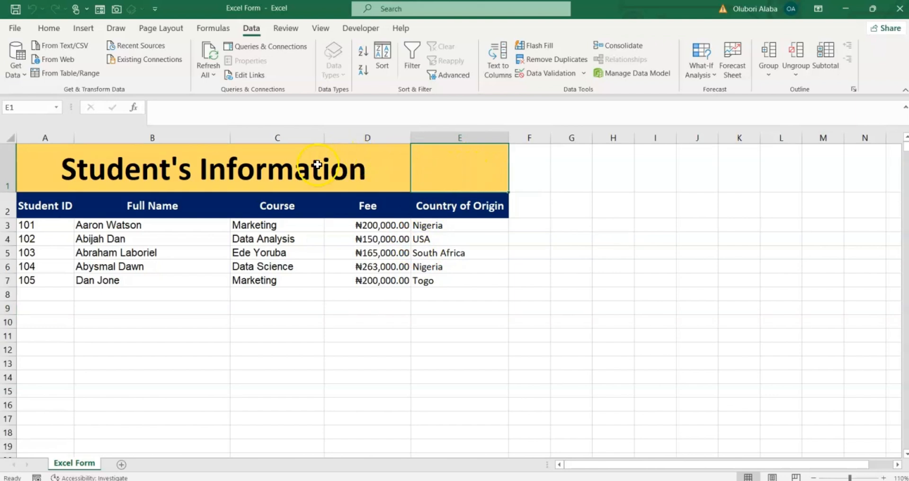
{"action": "left_click", "coordinate": [48, 28]}
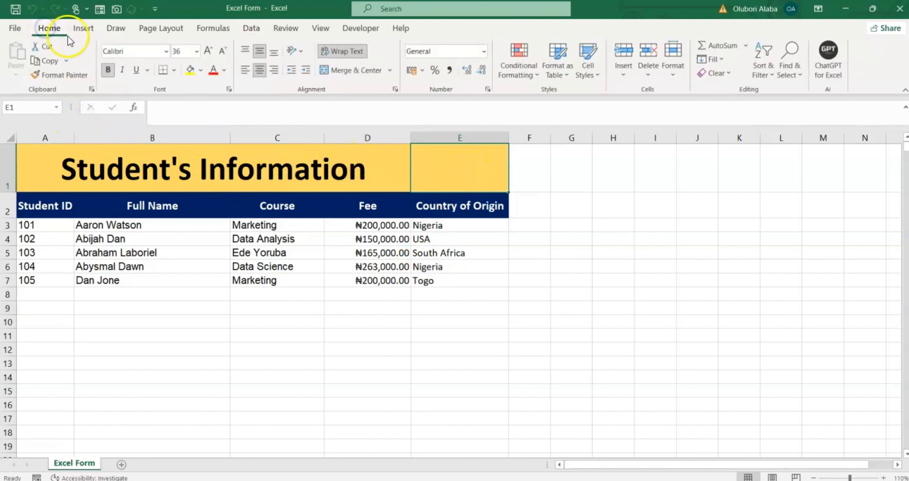
{"action": "left_click", "coordinate": [360, 28]}
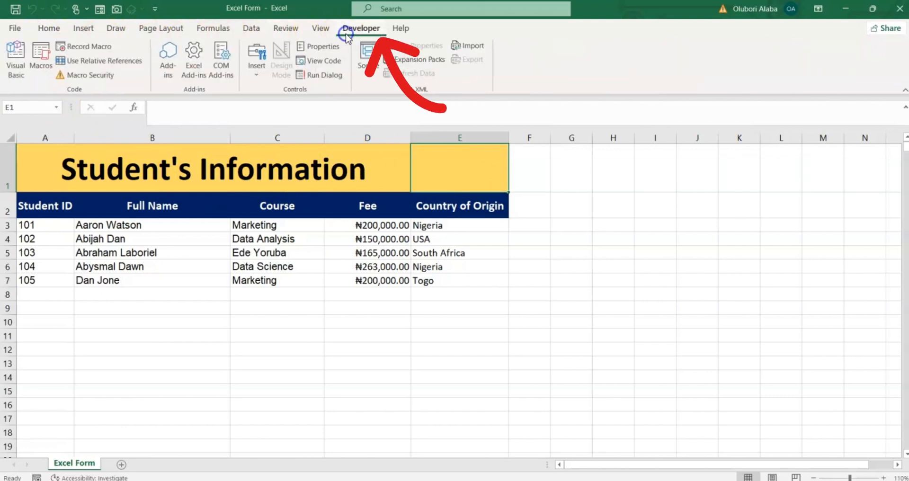
{"action": "left_click", "coordinate": [83, 48]}
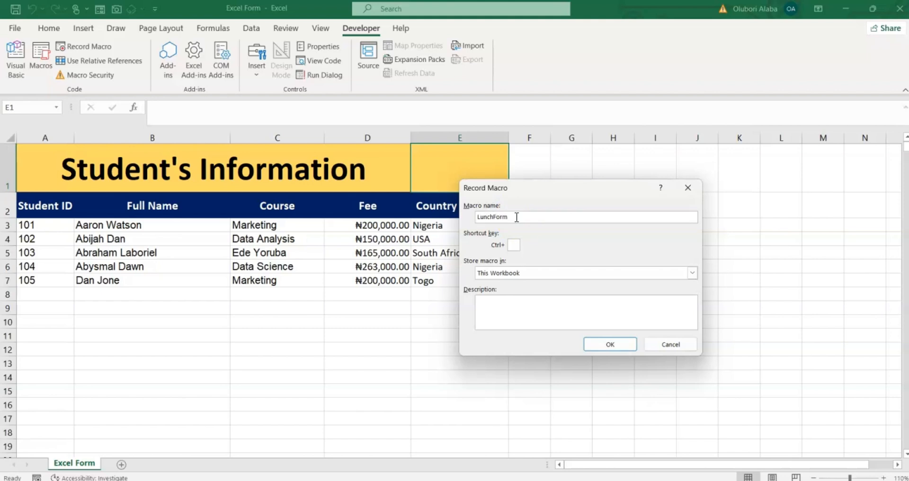
{"action": "left_click", "coordinate": [603, 348]}
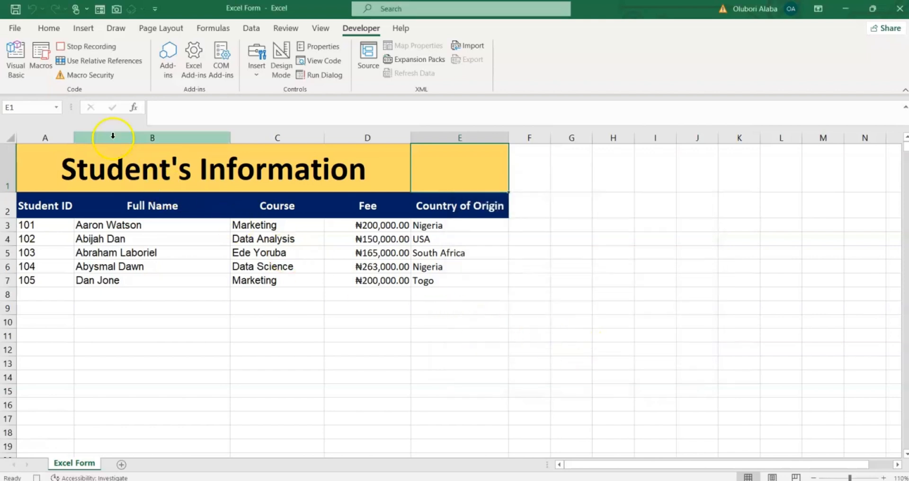
Step: Record opening and closing the data form in the macro, and stop the recording
{"action": "left_click", "coordinate": [48, 29]}
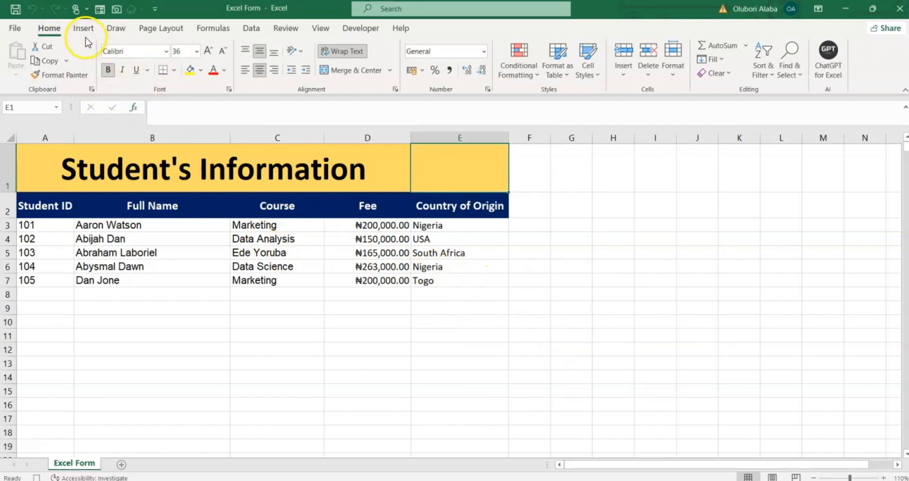
{"action": "left_click", "coordinate": [99, 10]}
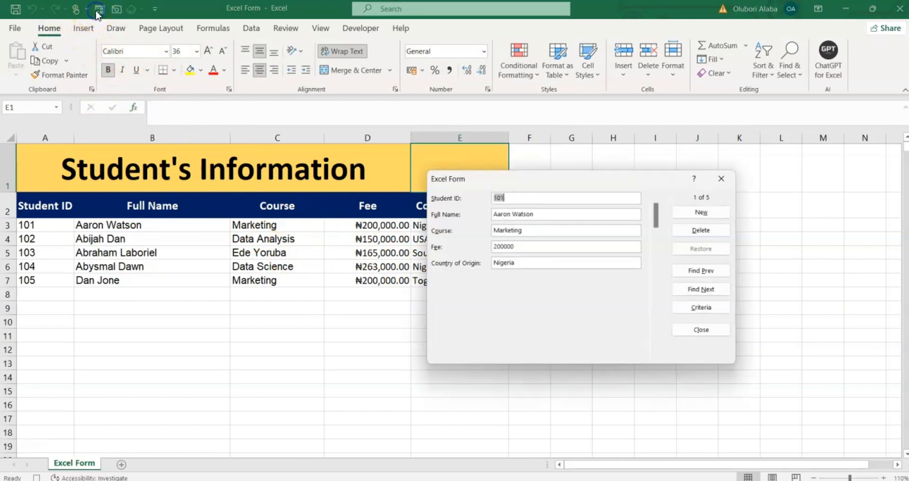
{"action": "left_click", "coordinate": [717, 179]}
{"action": "left_click", "coordinate": [360, 28]}
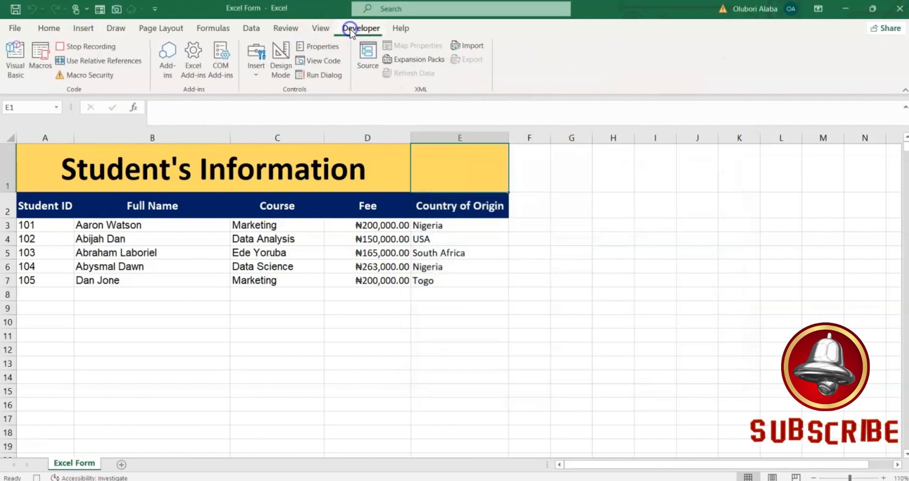
{"action": "left_click", "coordinate": [101, 47]}
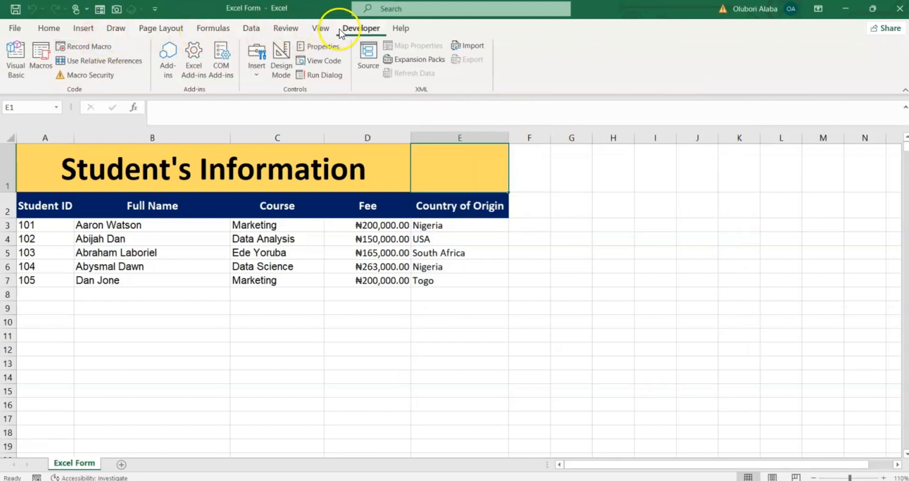
Step: Draw a form control button inside cell E1 and assign the LunchForm macro to it
{"action": "left_click", "coordinate": [257, 74]}
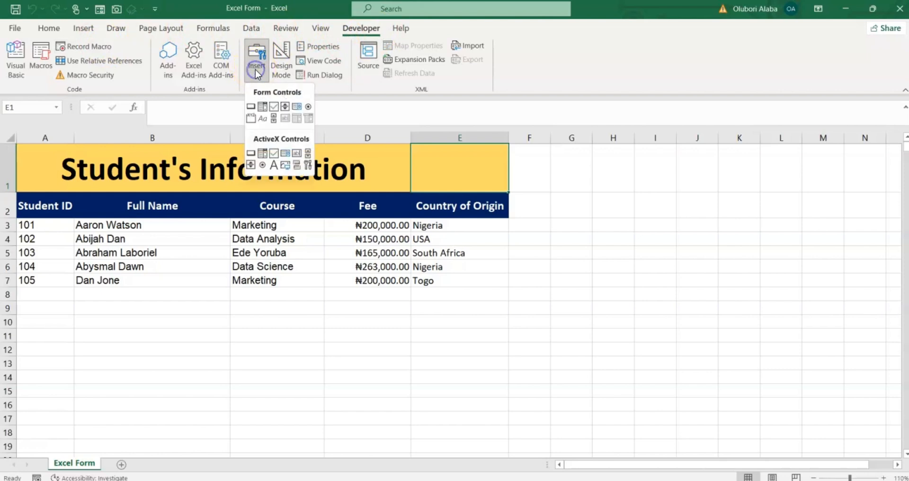
{"action": "left_click", "coordinate": [251, 108]}
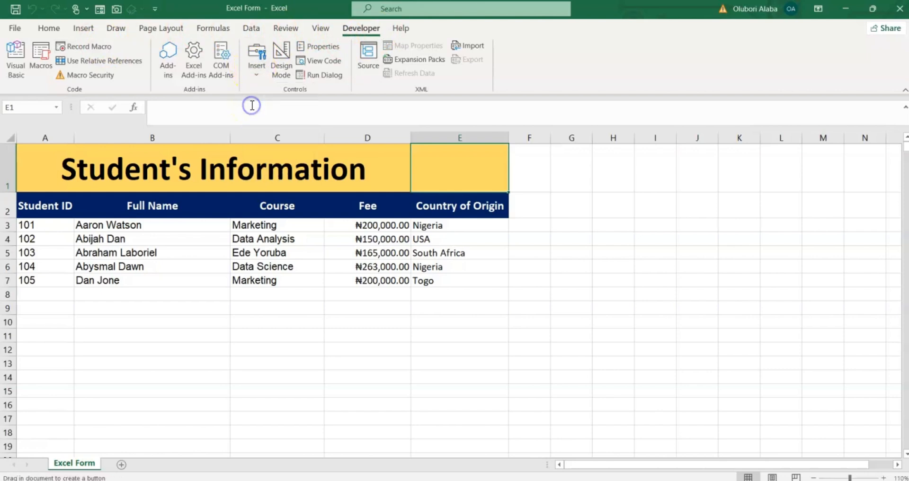
{"action": "left_click_drag", "start_coordinate": [419, 159], "coordinate": [506, 188]}
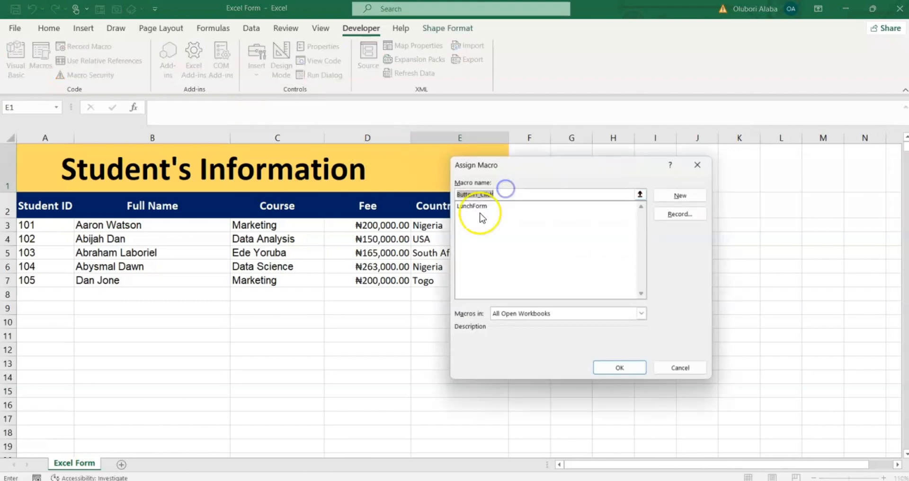
{"action": "left_click", "coordinate": [472, 206]}
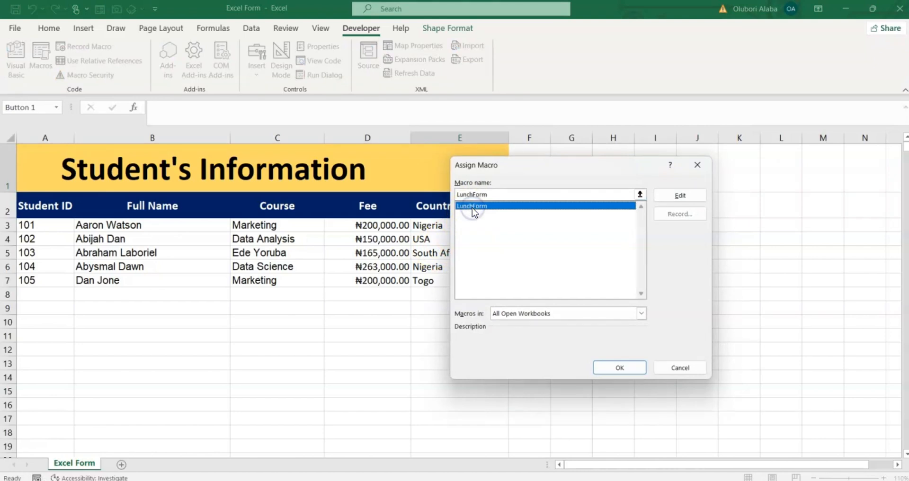
{"action": "left_click", "coordinate": [629, 367]}
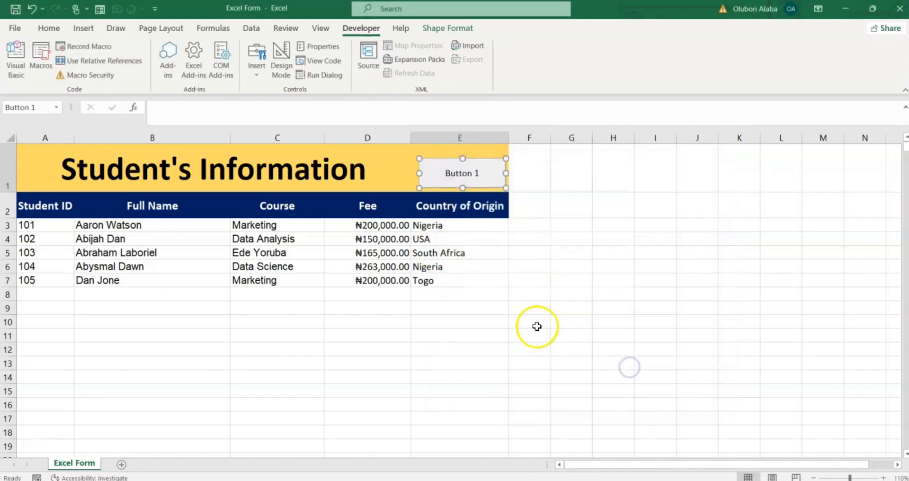
Step: Change the label of the button in cell E1 to LunchForm, and deselect it
{"action": "right_click", "coordinate": [473, 173]}
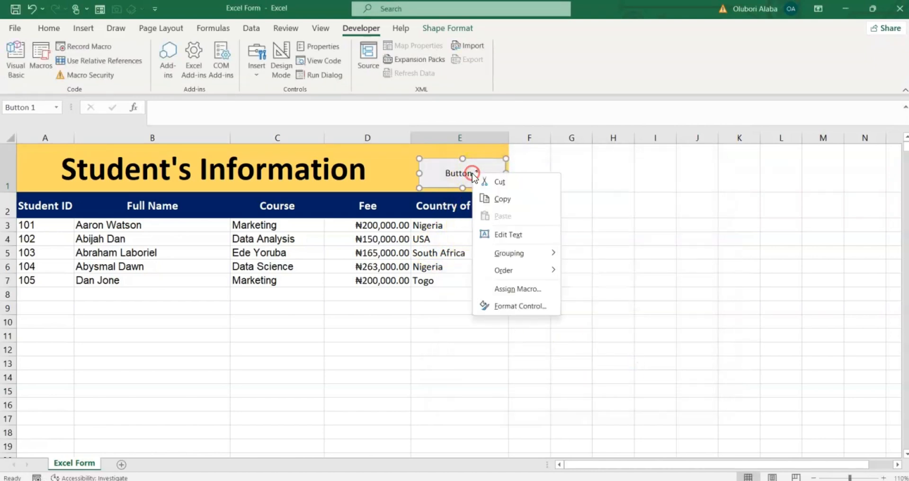
{"action": "left_click", "coordinate": [508, 234]}
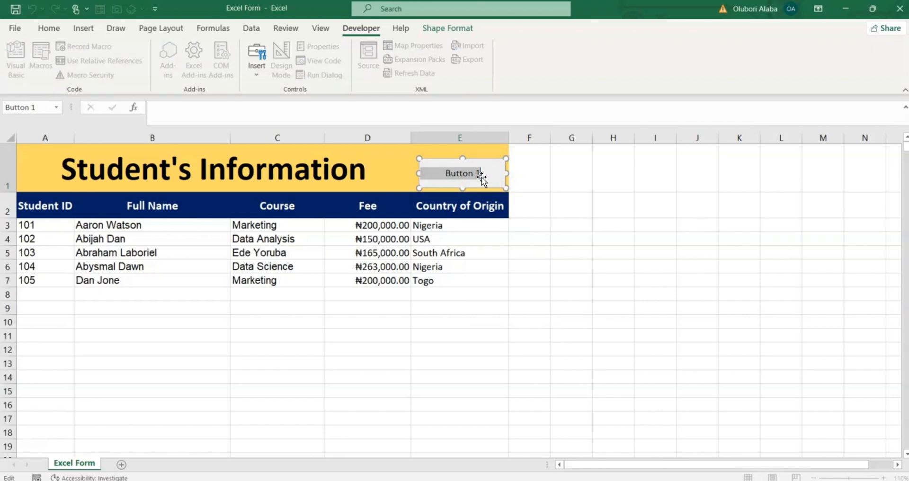
{"action": "type", "text": "LunchForm"}
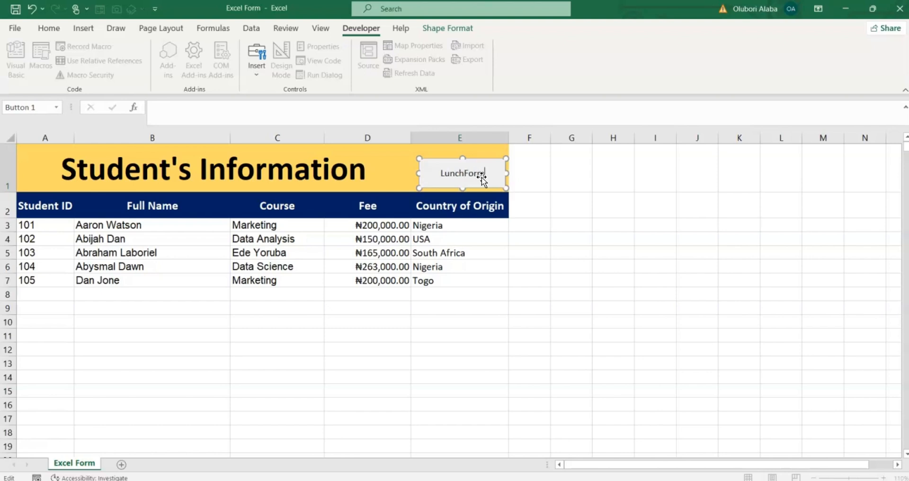
{"action": "left_click", "coordinate": [524, 182]}
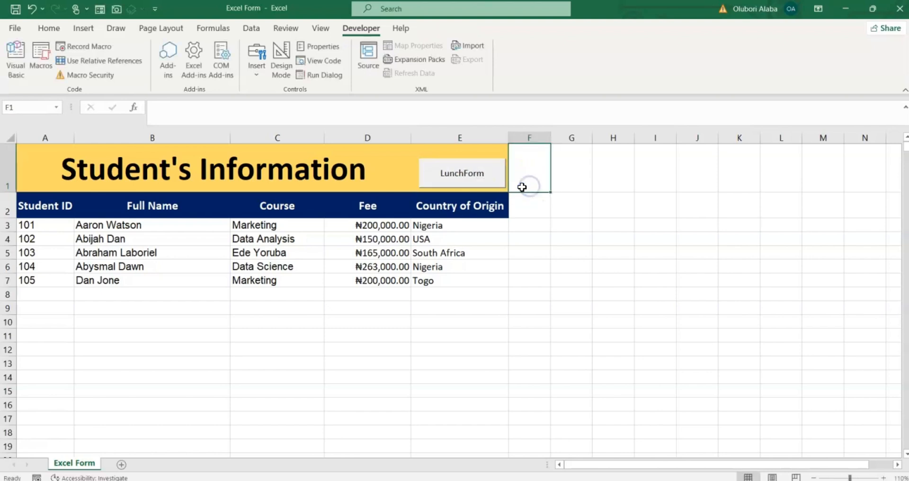
Step: Test the LunchForm button by launching the data form with it, and close the form
{"action": "left_click", "coordinate": [456, 179]}
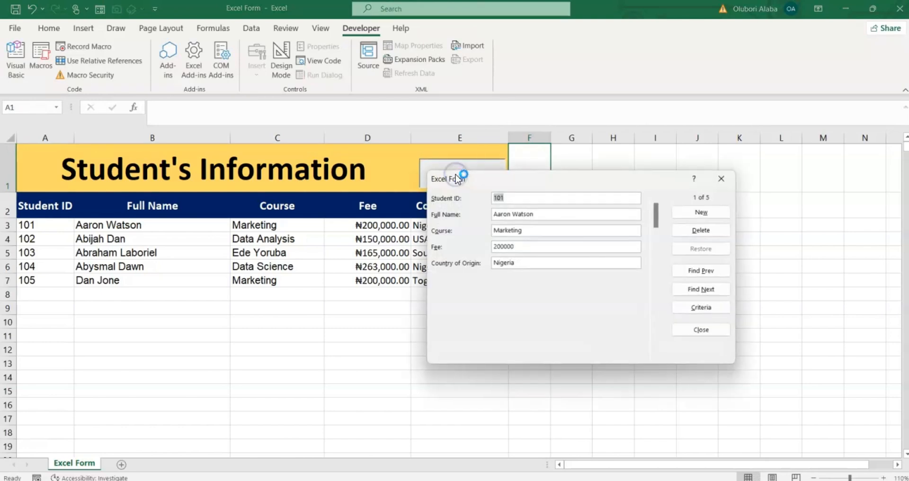
{"action": "left_click", "coordinate": [720, 178]}
{"action": "left_click", "coordinate": [598, 294]}
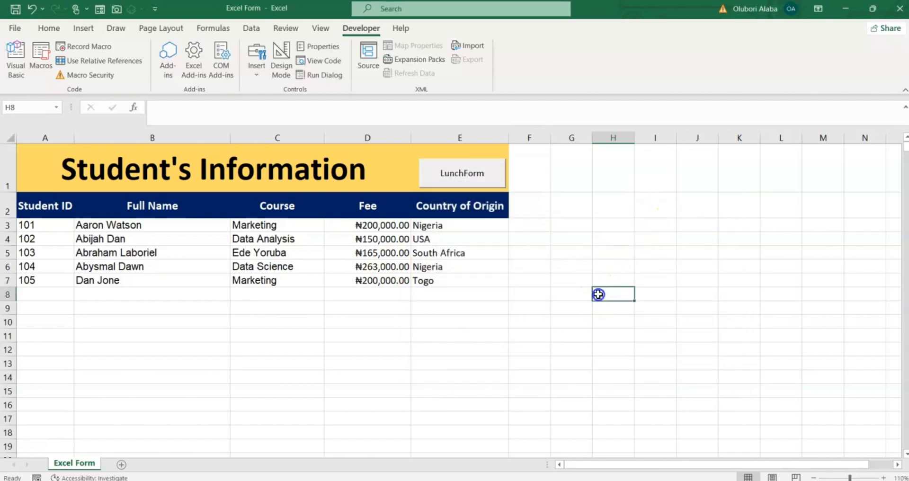
Step: Launch the student data form once more from the LunchForm button in cell E1, and close it
{"action": "left_click", "coordinate": [479, 178]}
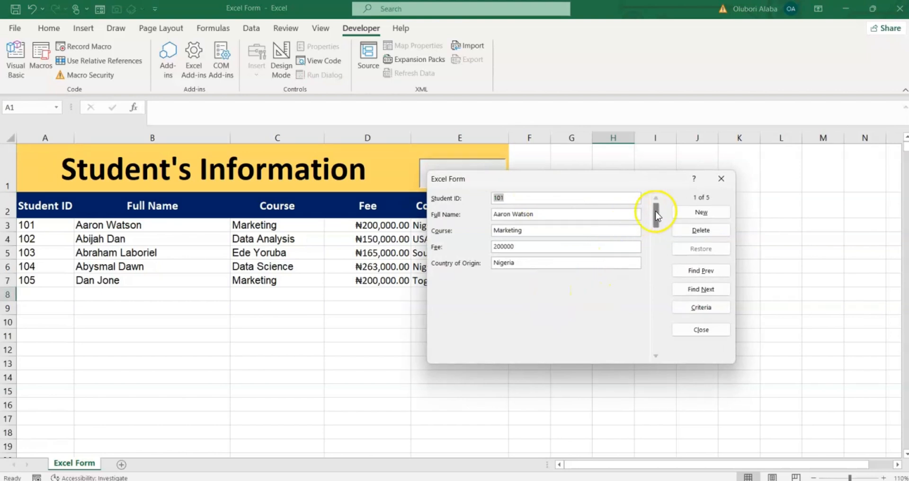
{"action": "left_click", "coordinate": [715, 184]}
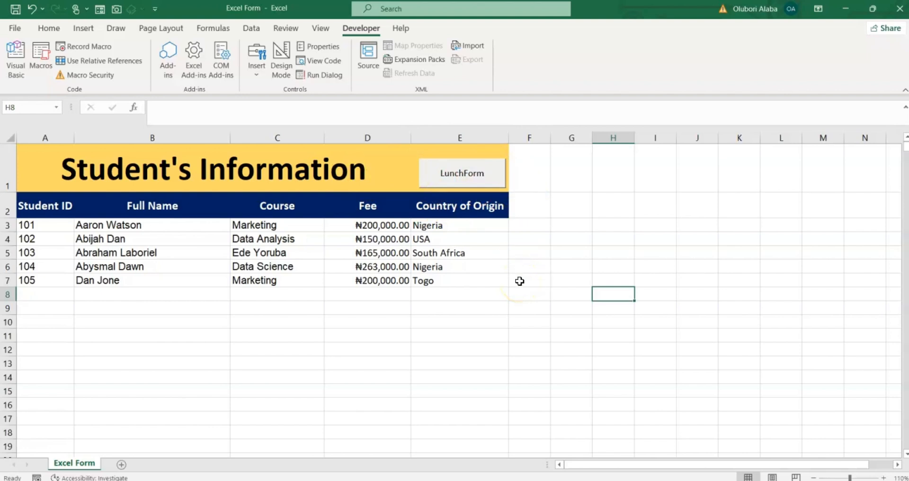
Step: Save the workbook as an Excel Macro-Enabled Workbook named Excel Form in the Documents folder
{"action": "key", "text": "ctrl+s"}
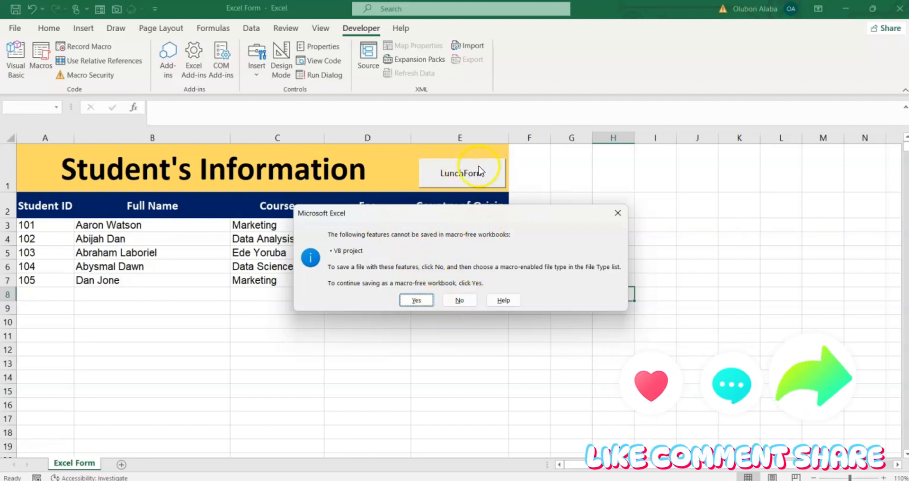
{"action": "left_click", "coordinate": [460, 300]}
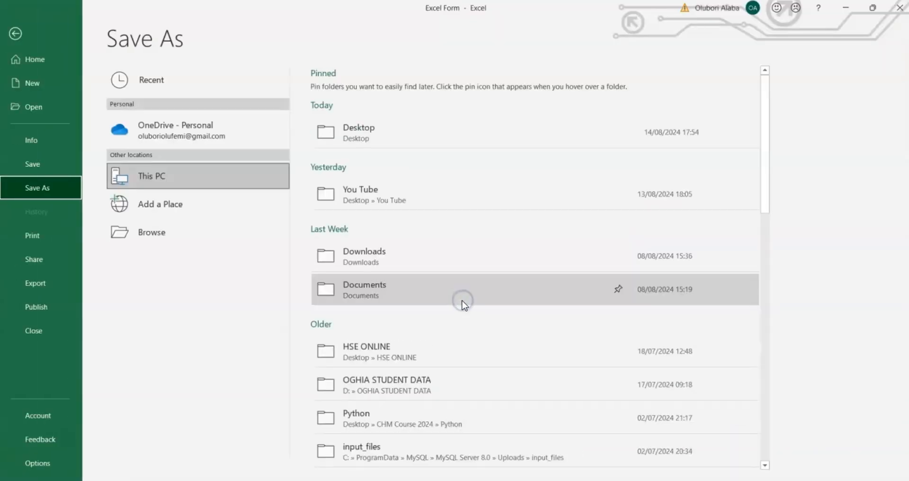
{"action": "left_click", "coordinate": [156, 237]}
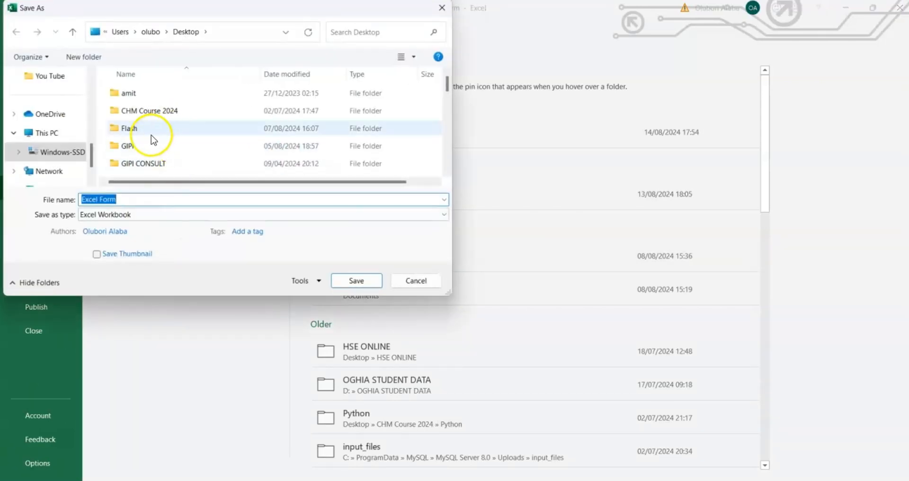
{"action": "left_click", "coordinate": [160, 216]}
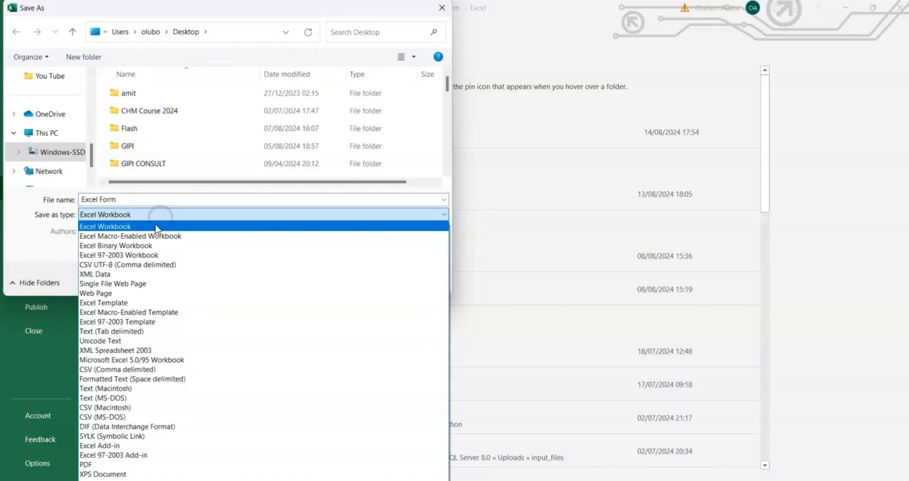
{"action": "left_click", "coordinate": [120, 237]}
{"action": "scroll", "coordinate": [54, 161], "scroll_direction": "up", "scroll_amount": 5}
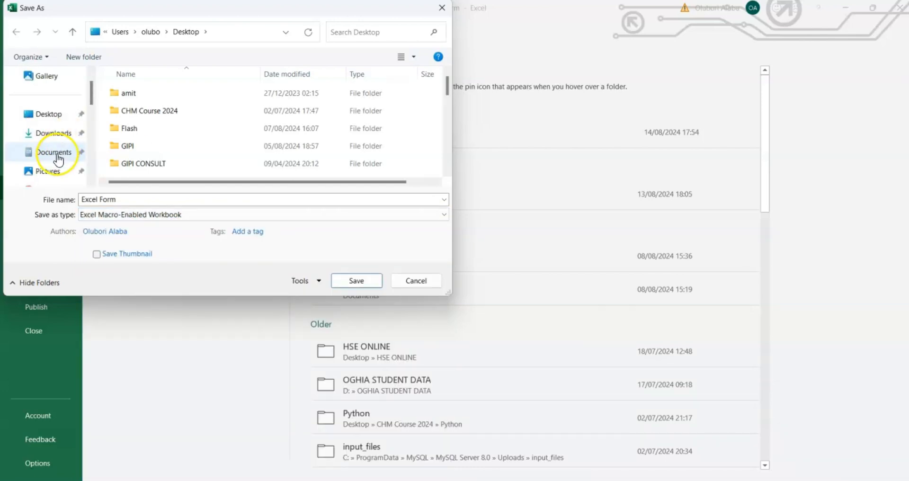
{"action": "left_click", "coordinate": [54, 152]}
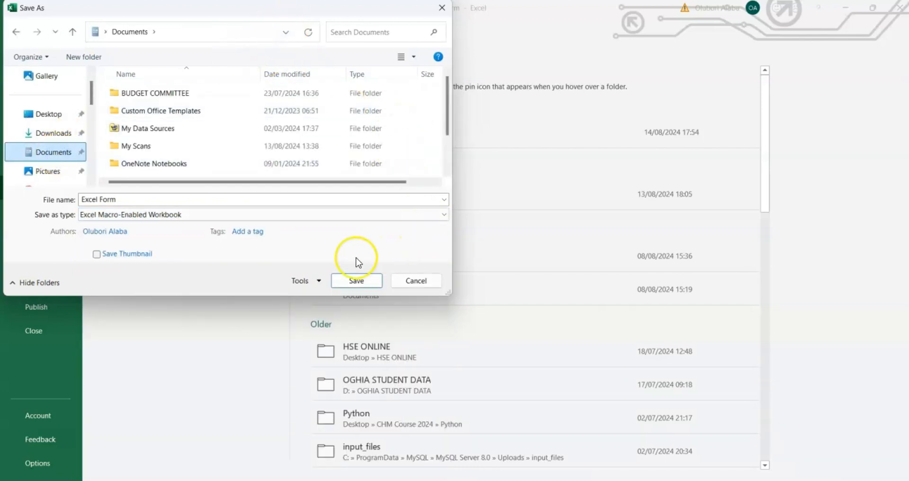
{"action": "left_click", "coordinate": [342, 280]}
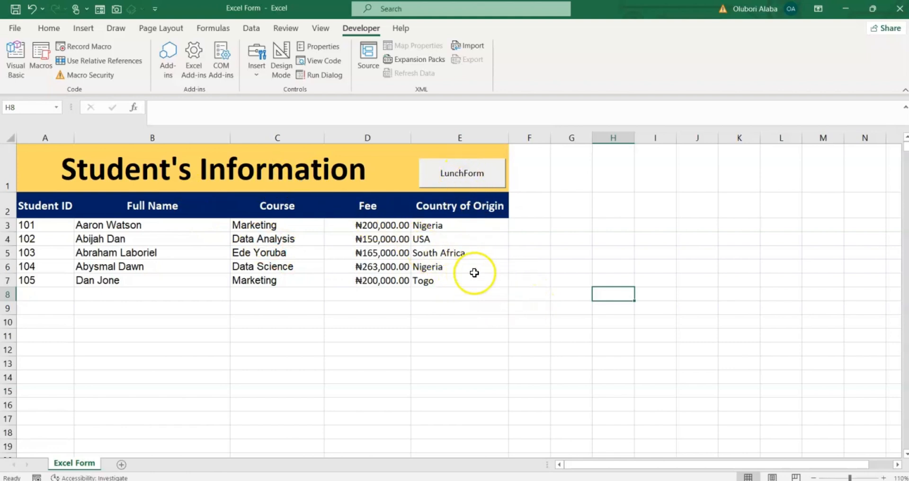
Step: Test the LunchForm button in the saved macro-enabled workbook by opening the data form, and close the form
{"action": "left_click", "coordinate": [228, 350]}
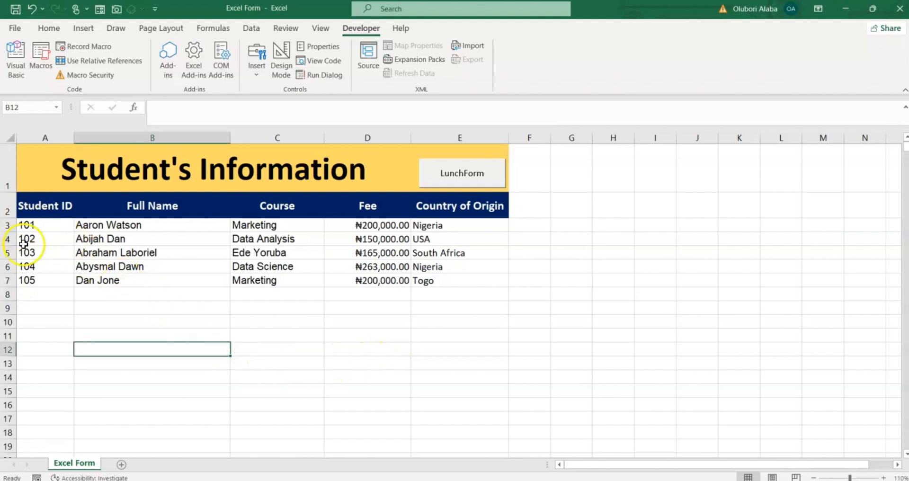
{"action": "left_click", "coordinate": [458, 181]}
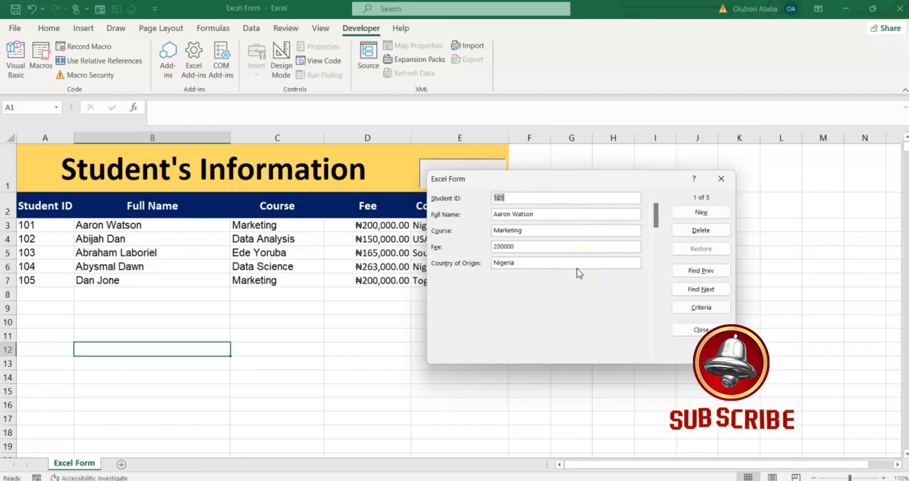
{"action": "left_click", "coordinate": [722, 183]}
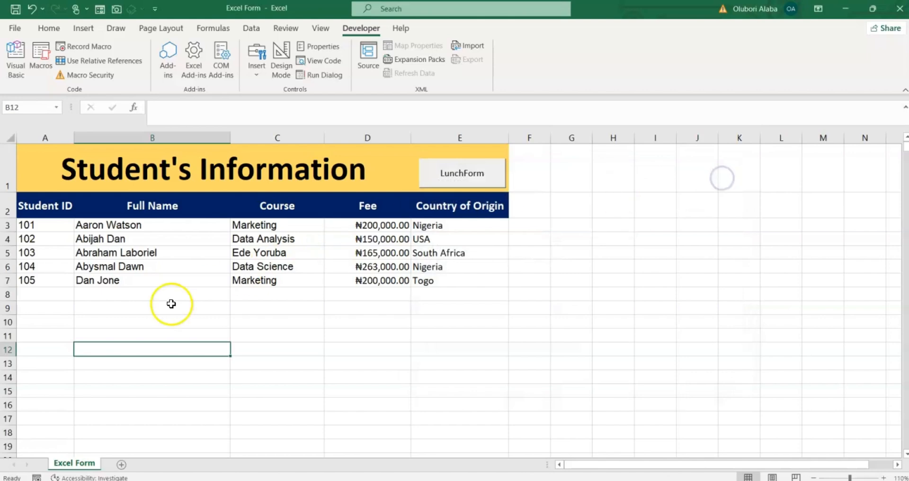